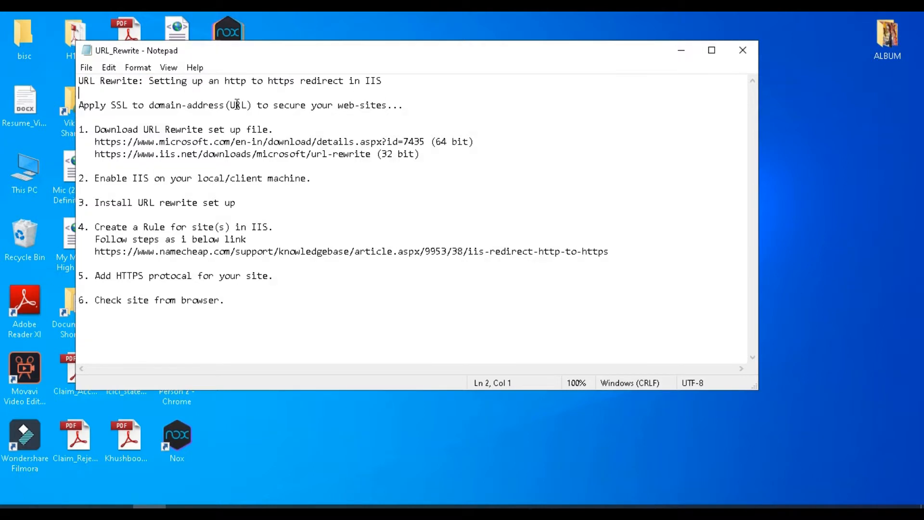
Review the notes on securing the site with SSL, the URL Rewrite download links, enabling IIS and installing the setup
drag(79, 105, 427, 104)
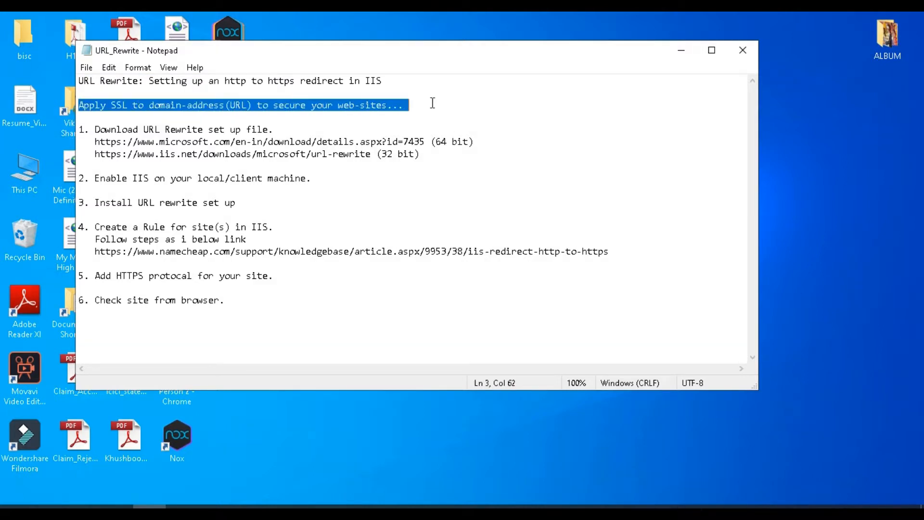
click(434, 103)
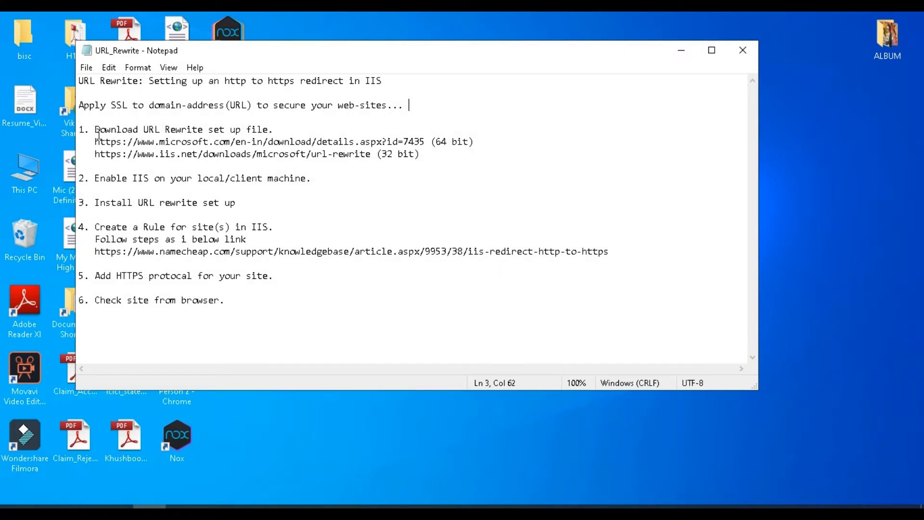
drag(93, 142, 469, 145)
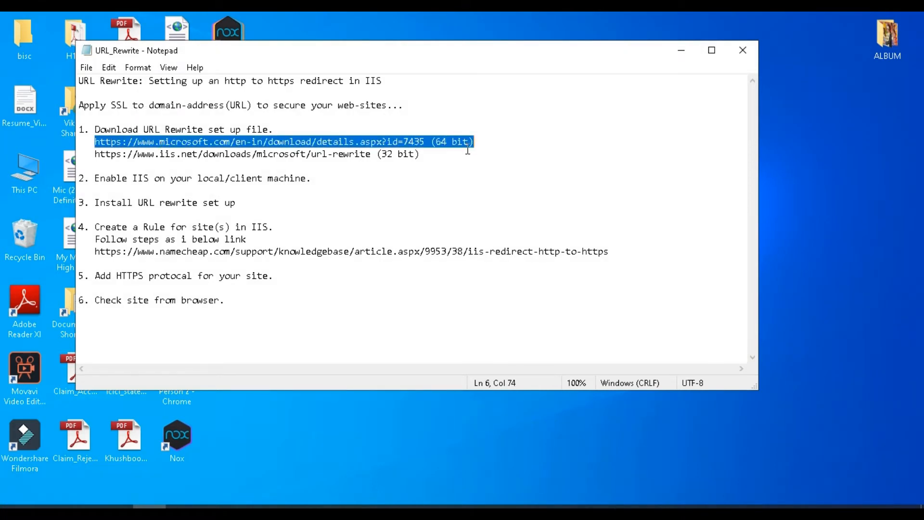
click(470, 153)
drag(98, 157, 201, 156)
click(200, 156)
click(259, 152)
drag(376, 154, 398, 154)
click(376, 169)
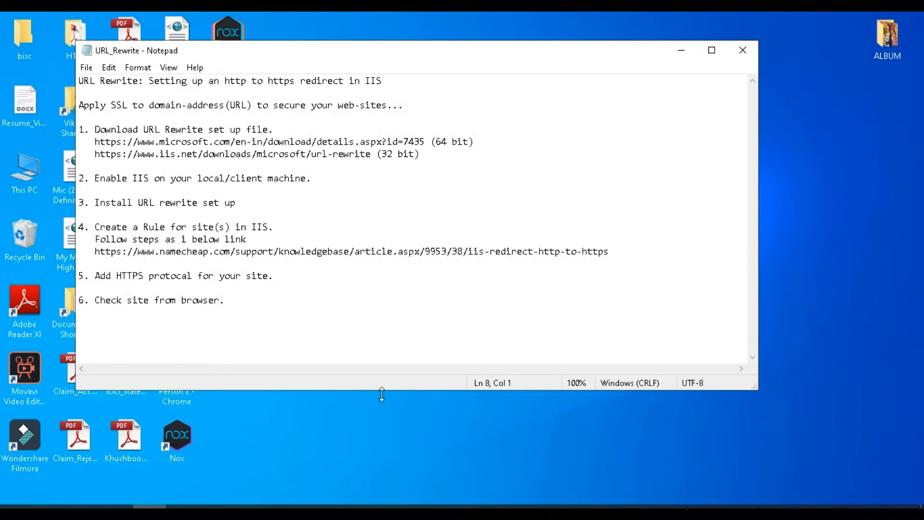
drag(433, 160, 338, 156)
click(361, 168)
drag(168, 180, 248, 181)
click(261, 203)
shift+click(186, 205)
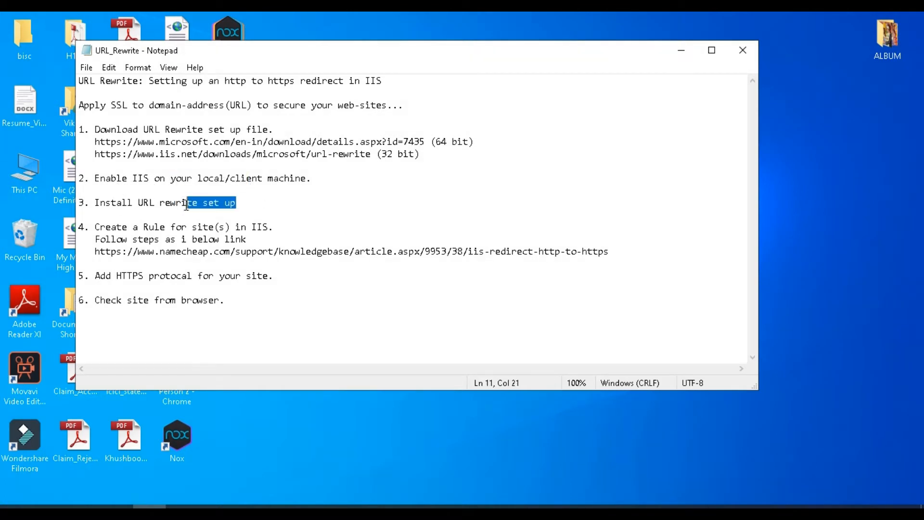
click(285, 205)
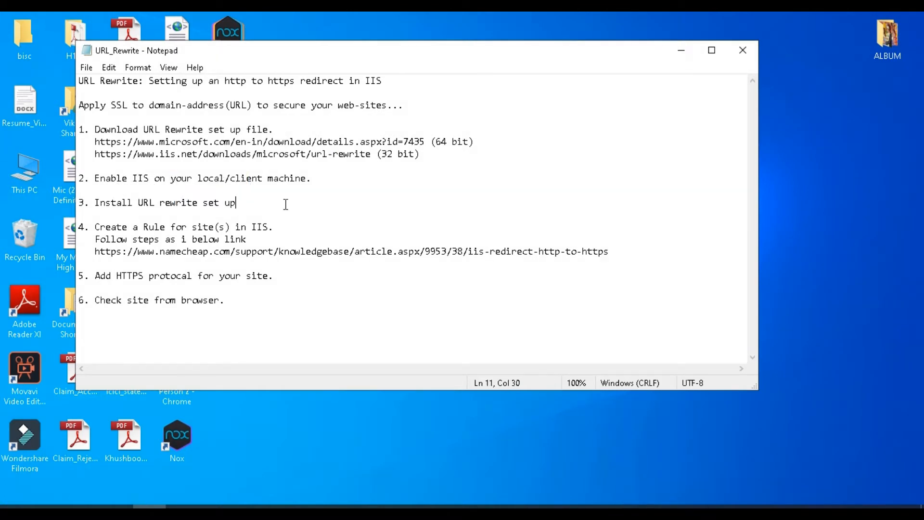
Append "(next video)" to the notes' item about enabling IIS on the local/client machine
click(325, 181)
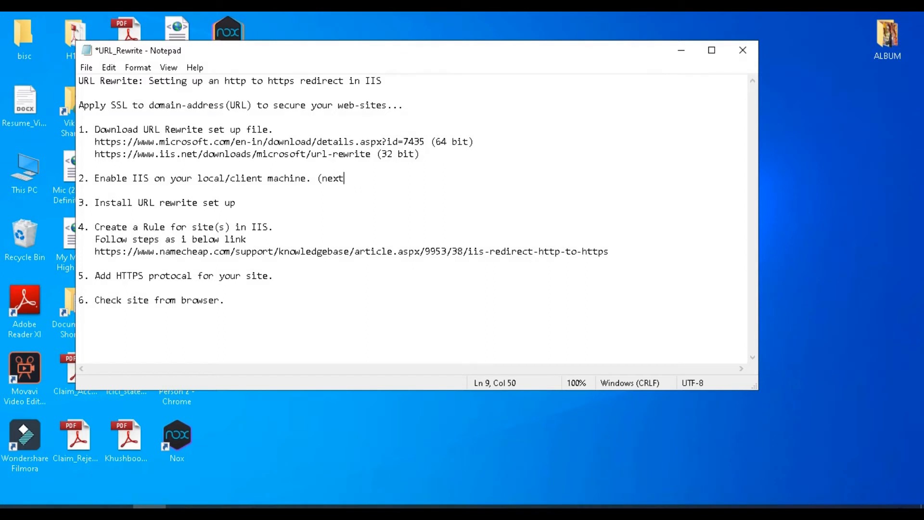
text((next video)
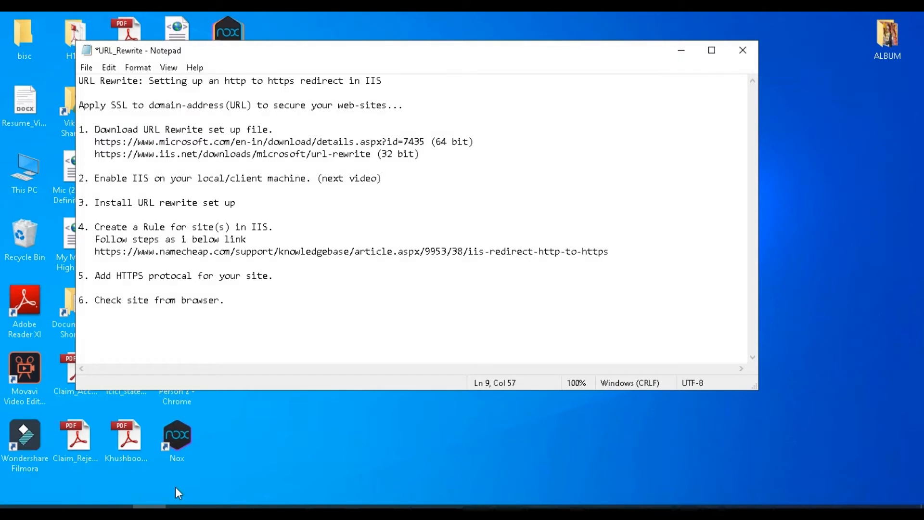
click(279, 205)
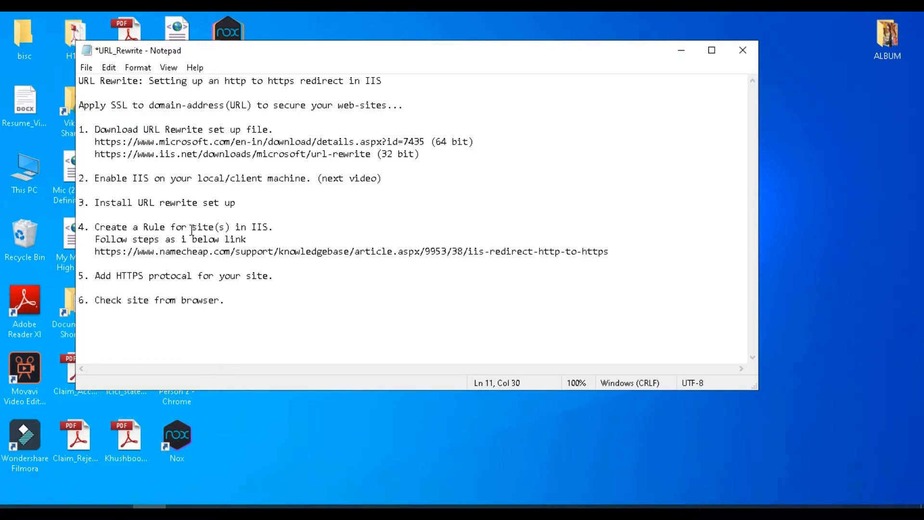
Review the notes' items on installing the URL Rewrite setup and creating a rule for sites, then the title
drag(143, 207, 213, 207)
click(281, 206)
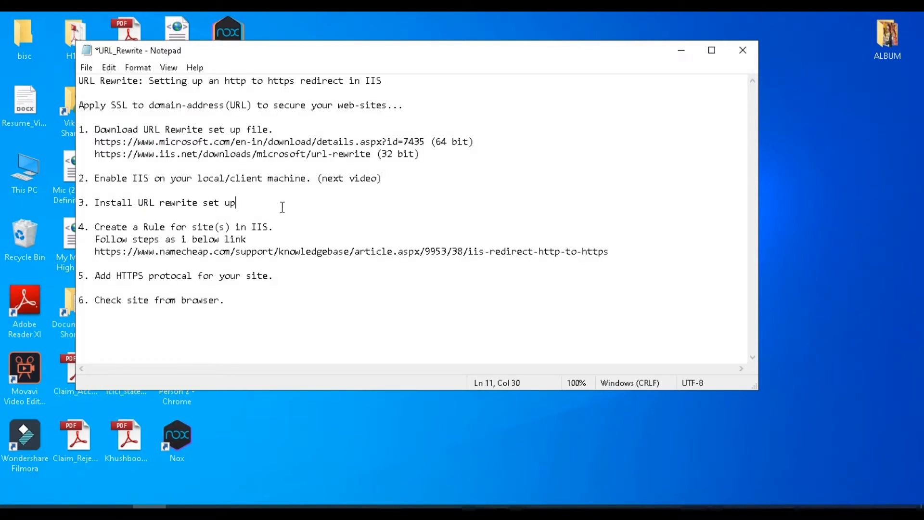
drag(111, 227, 236, 227)
click(299, 240)
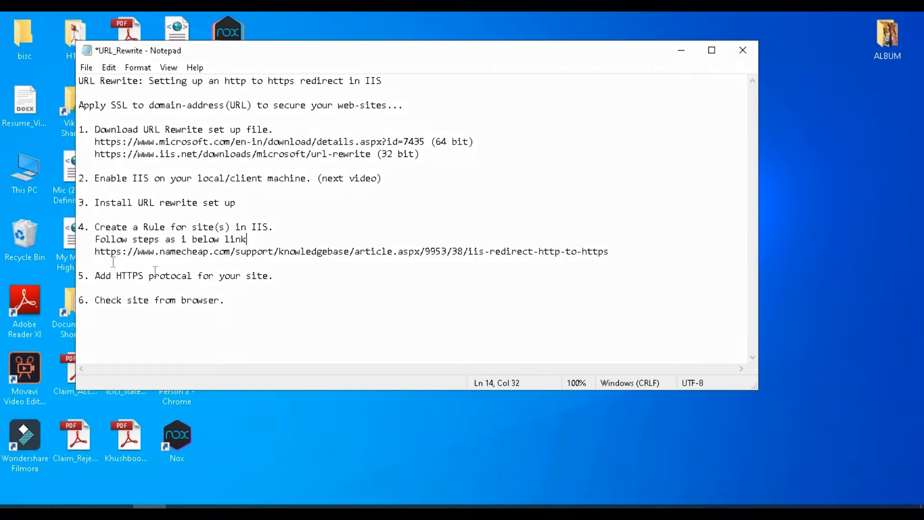
drag(114, 83, 160, 82)
click(165, 90)
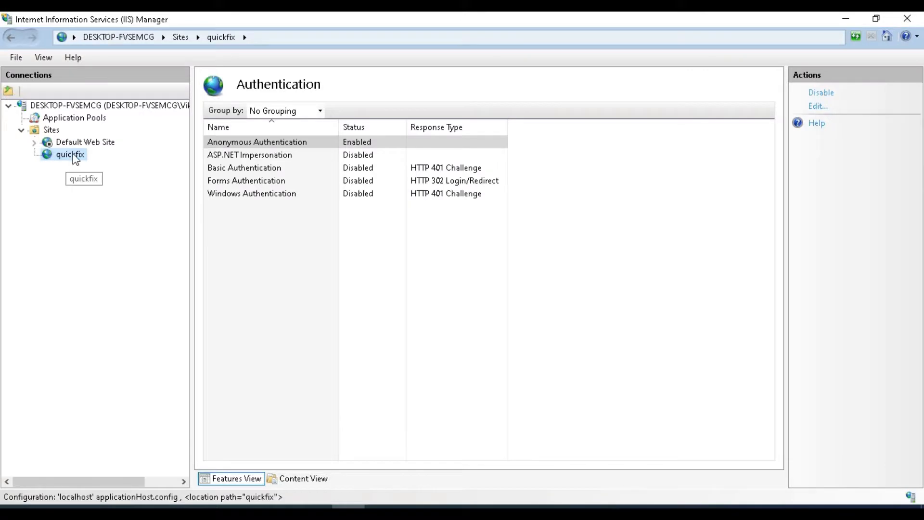
Switch to IIS Manager and open the home view of the quickfix site under Sites
right_click(88, 104)
click(99, 112)
click(48, 131)
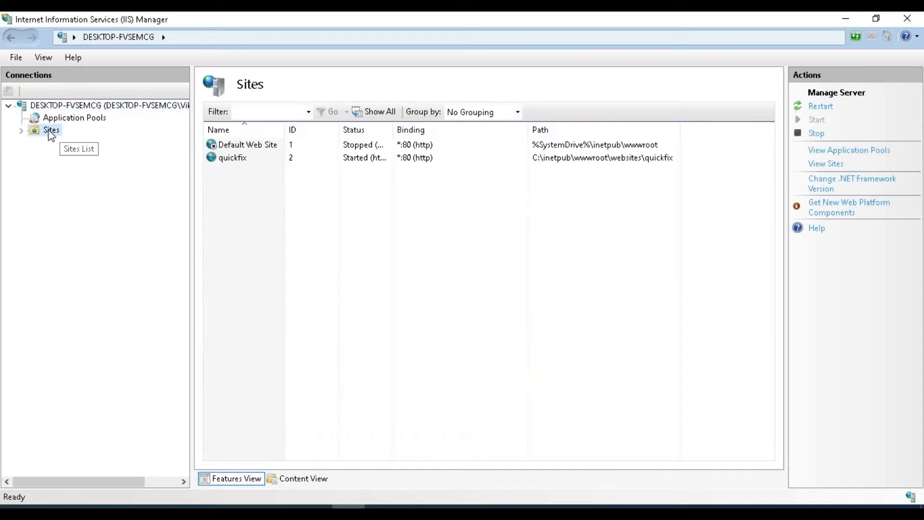
right_click(49, 131)
click(83, 158)
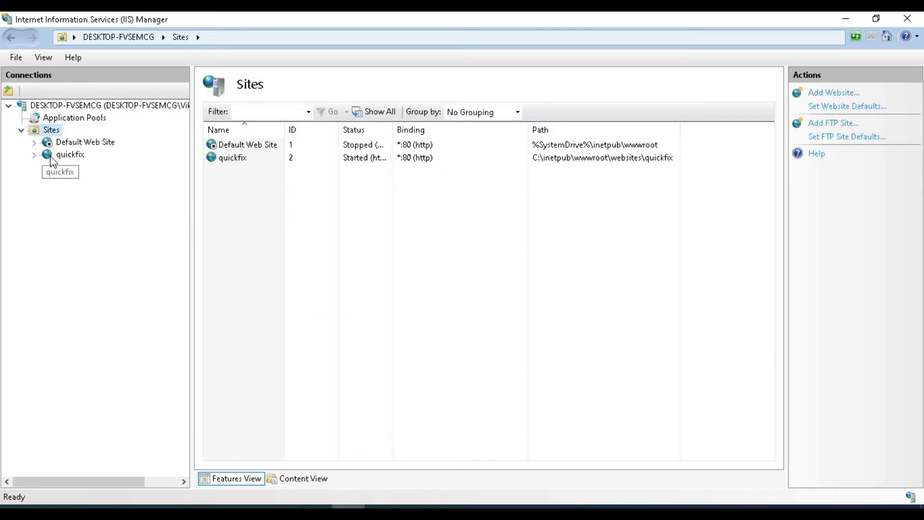
click(65, 155)
Switch to the Chrome window with the PFX file search and close its search results tab
mouse_move(252, 512)
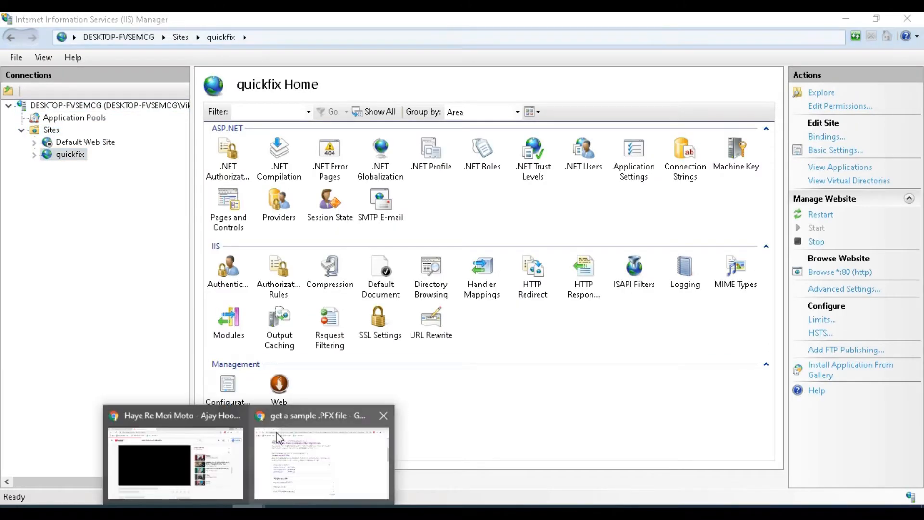
click(321, 452)
click(182, 23)
click(144, 23)
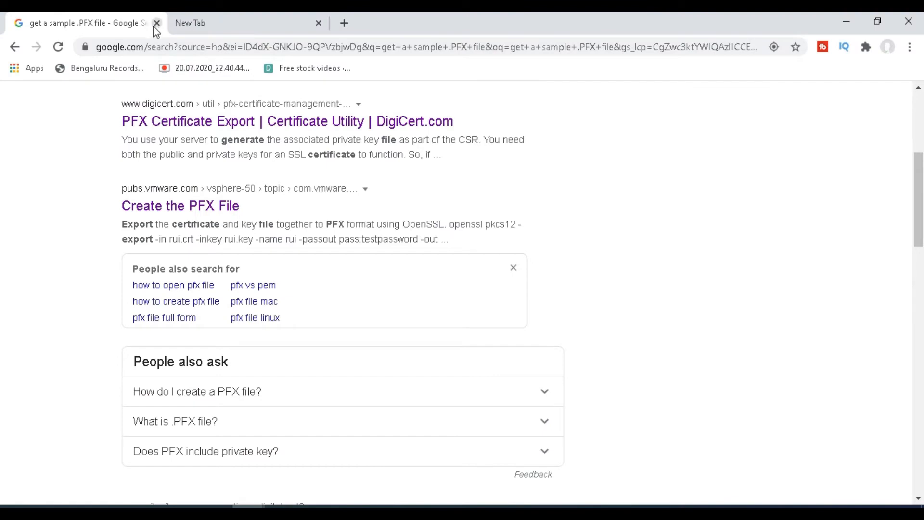
click(154, 23)
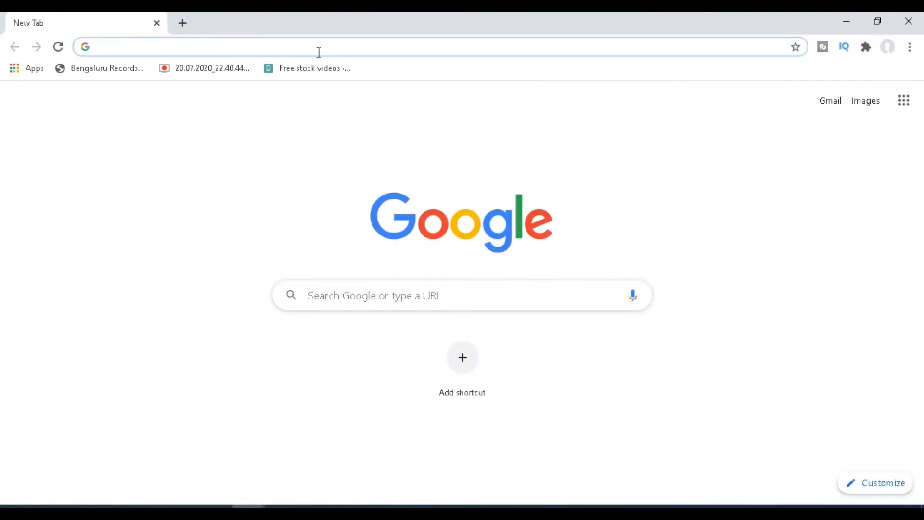
Load localhost/quickfix.html in the empty browser tab
text(loca)
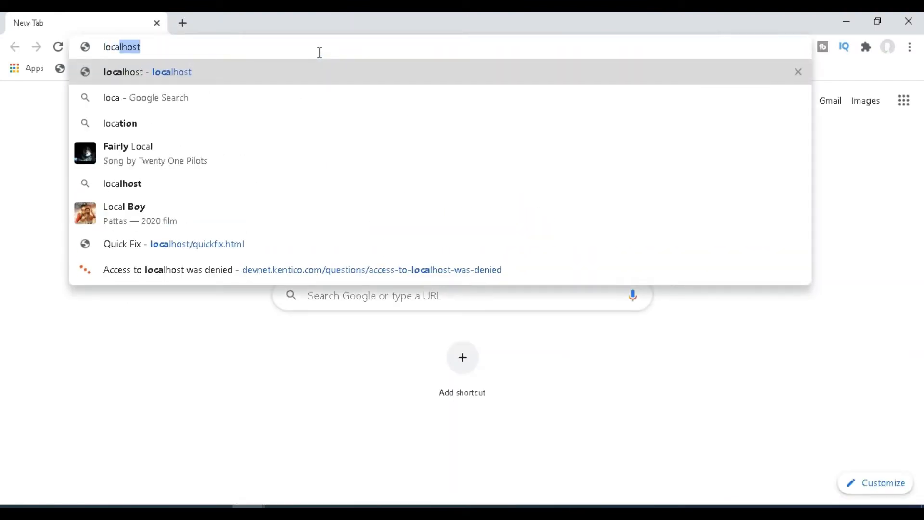
text(lhost)
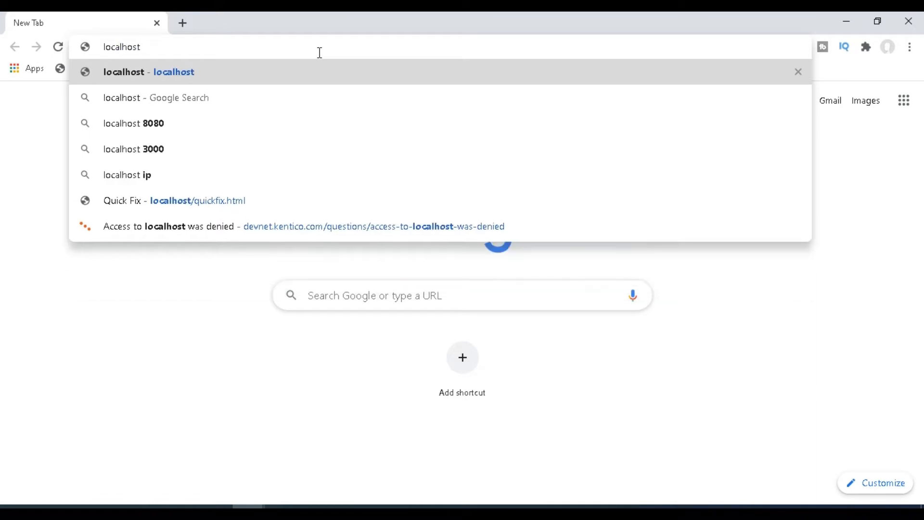
text(/qui)
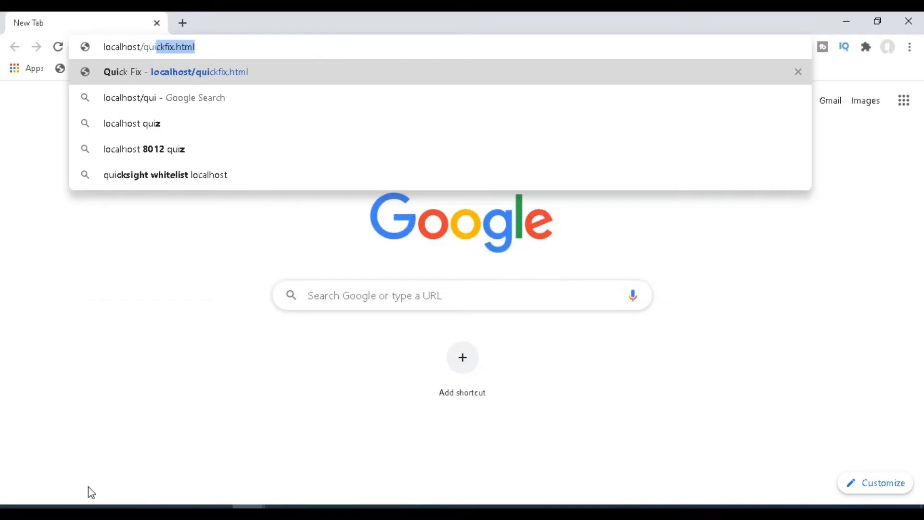
text(ckfix.html)
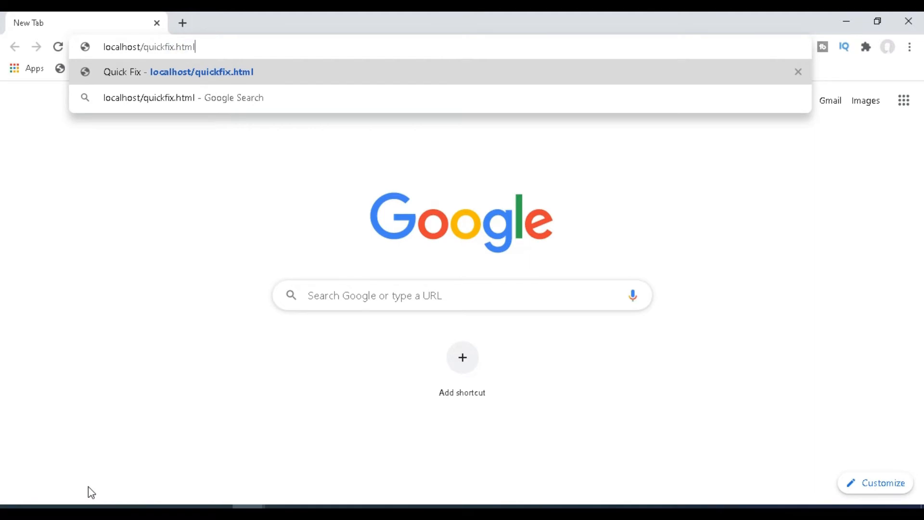
key(Return)
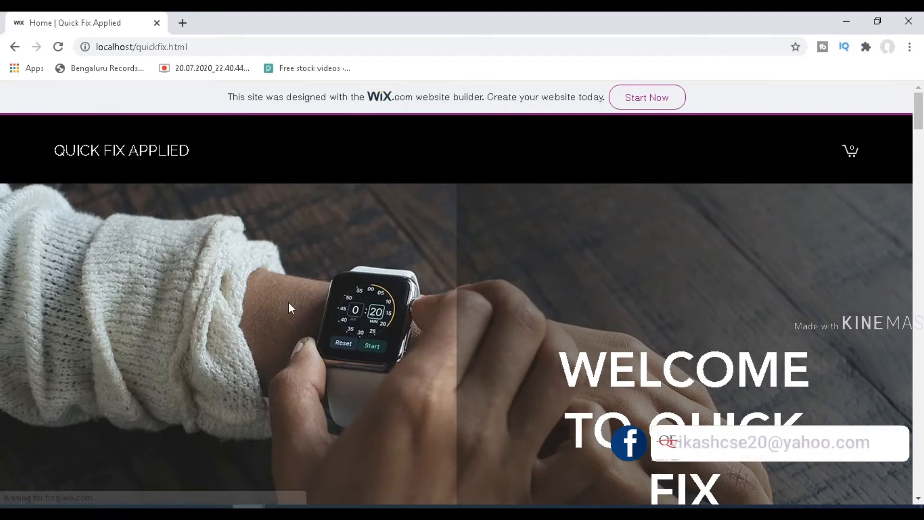
Look through the Quick Fix page down to its contact section and return to the beginning
scroll(308, 294, down, 8)
scroll(203, 283, down, 10)
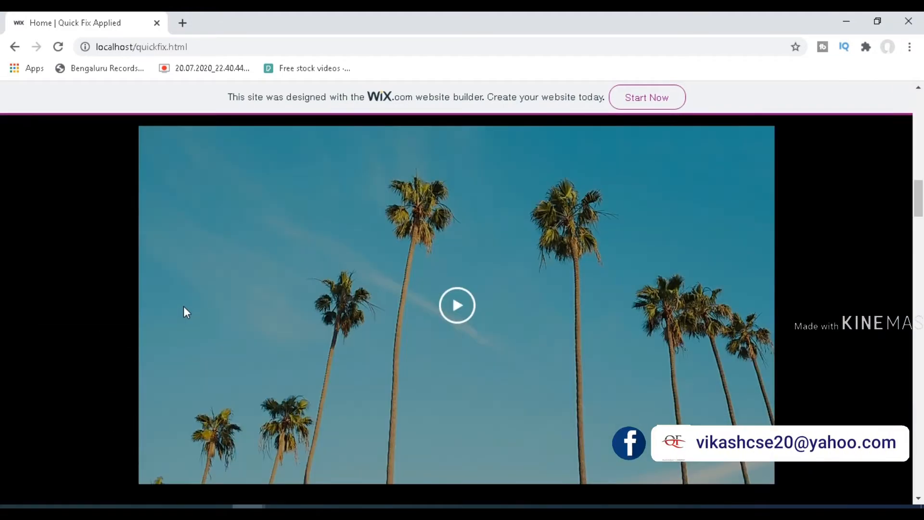
scroll(260, 427, down, 10)
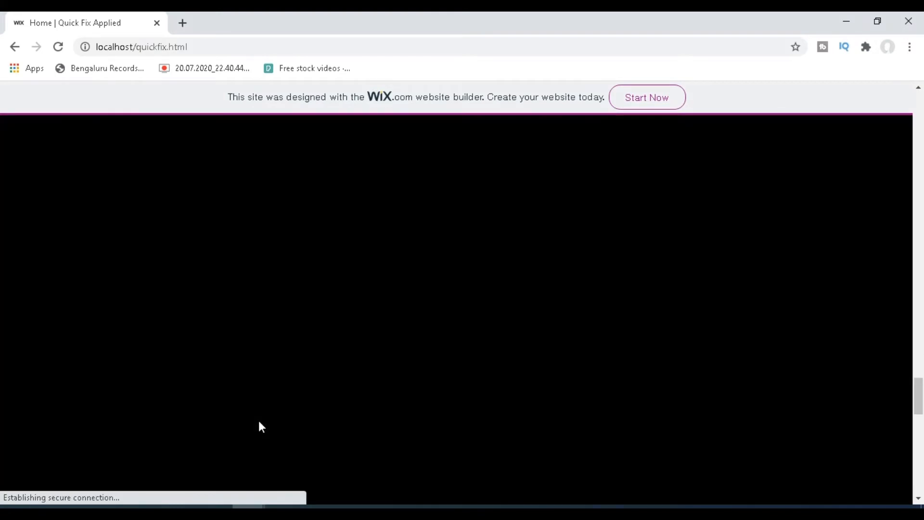
scroll(259, 412, up, 3)
scroll(259, 416, down, 5)
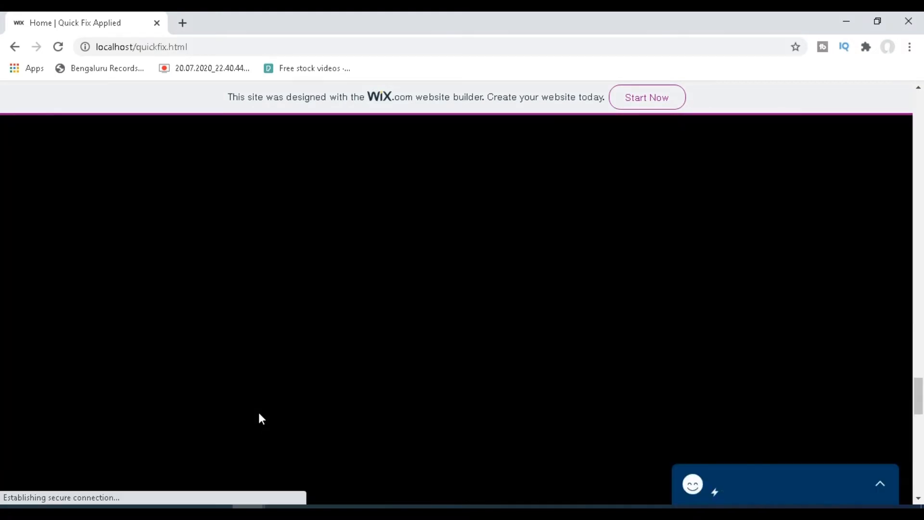
triple_click(291, 215)
drag(288, 246, 230, 246)
drag(200, 279, 222, 278)
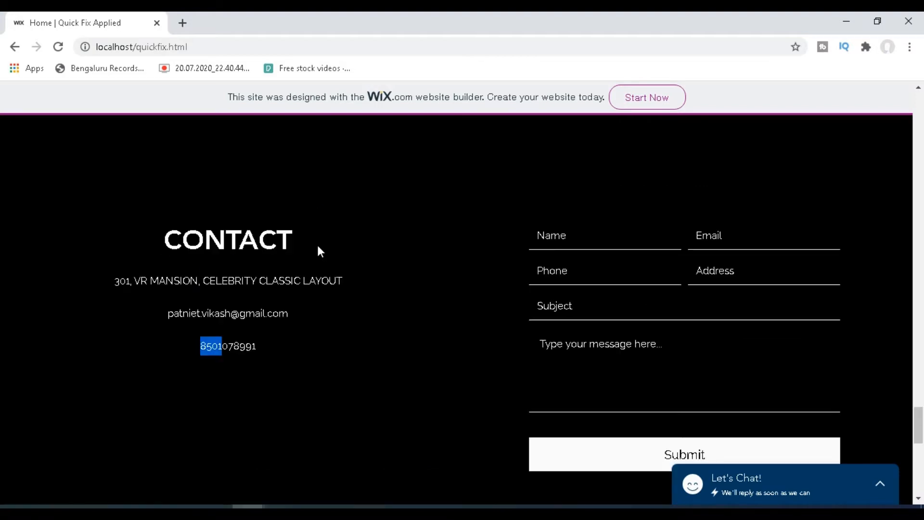
scroll(318, 249, up, 10)
scroll(317, 247, up, 8)
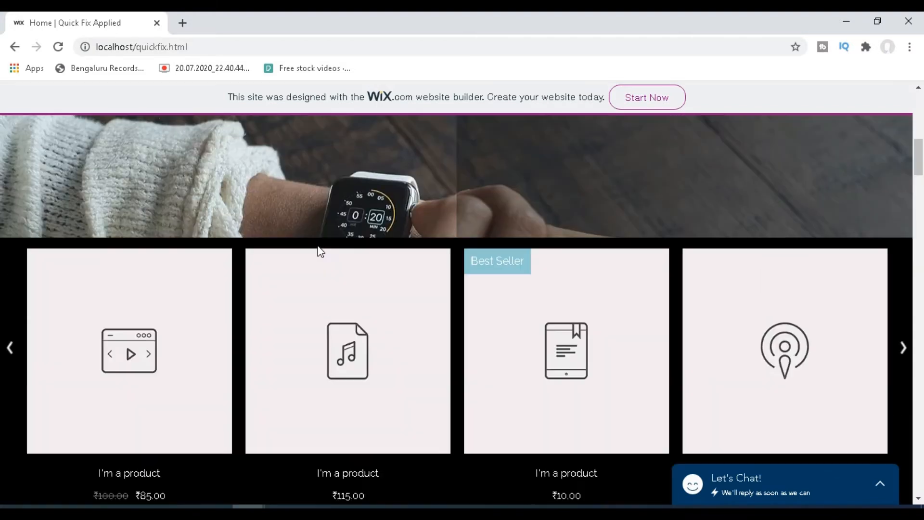
Paste the page's address into a new tab to inspect its protocol prefix, then close that tab
click(199, 46)
key(ctrl+c)
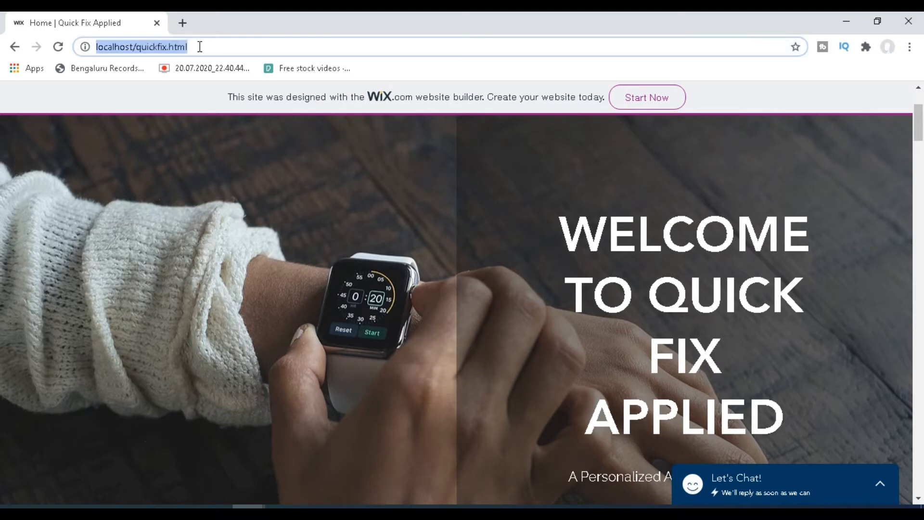
click(181, 23)
key(ctrl+v)
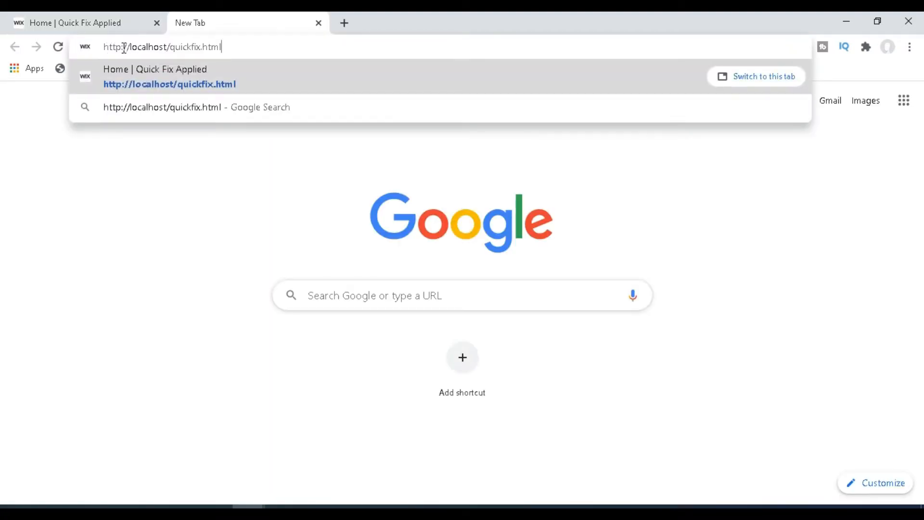
drag(124, 47, 104, 49)
click(124, 47)
click(116, 47)
click(320, 25)
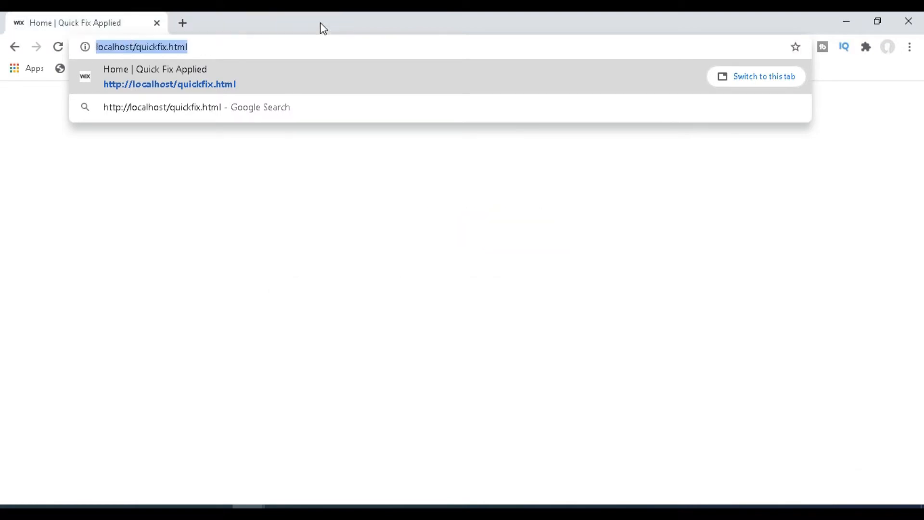
View the connection security details of the Quick Fix page, then close the page
click(85, 47)
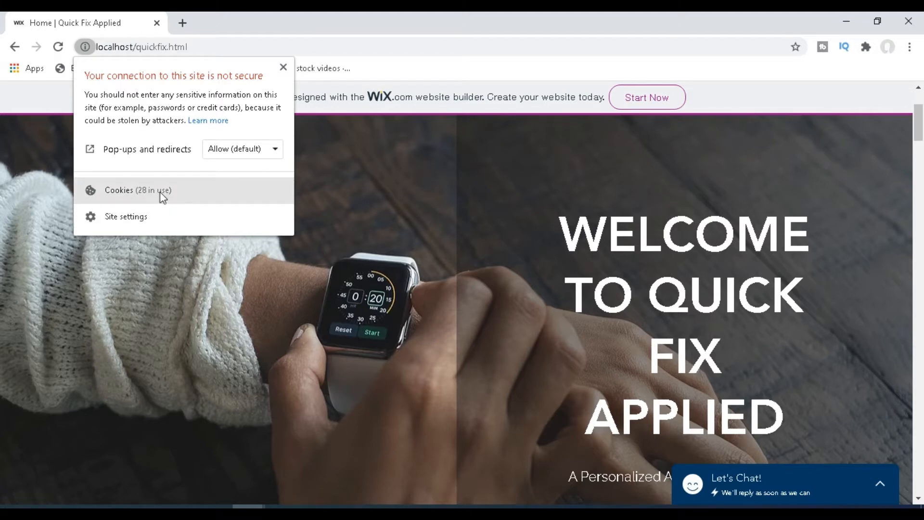
click(283, 68)
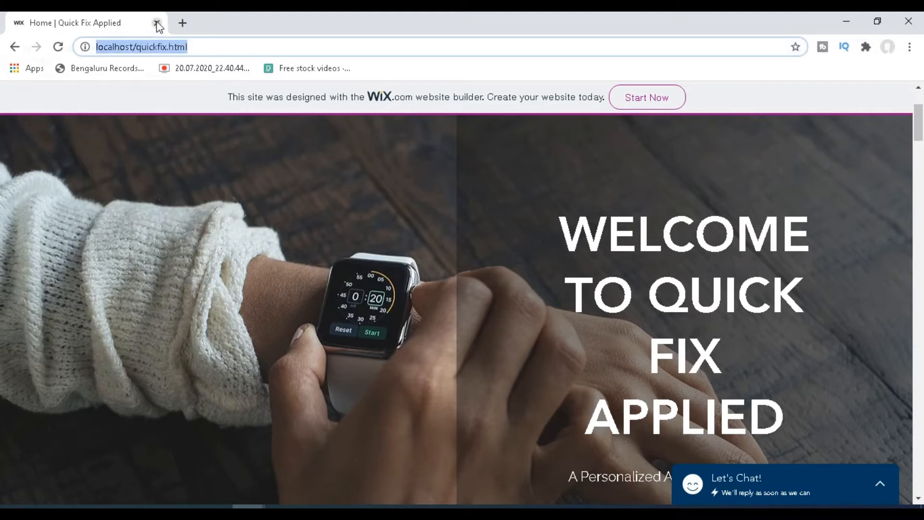
click(156, 23)
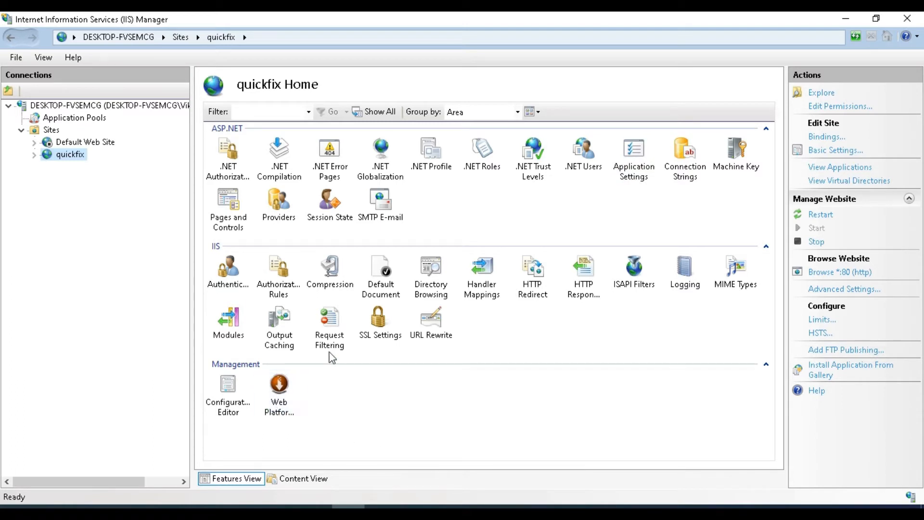
Switch to IIS Manager and open the URL Rewrite feature for the quickfix site
click(428, 327)
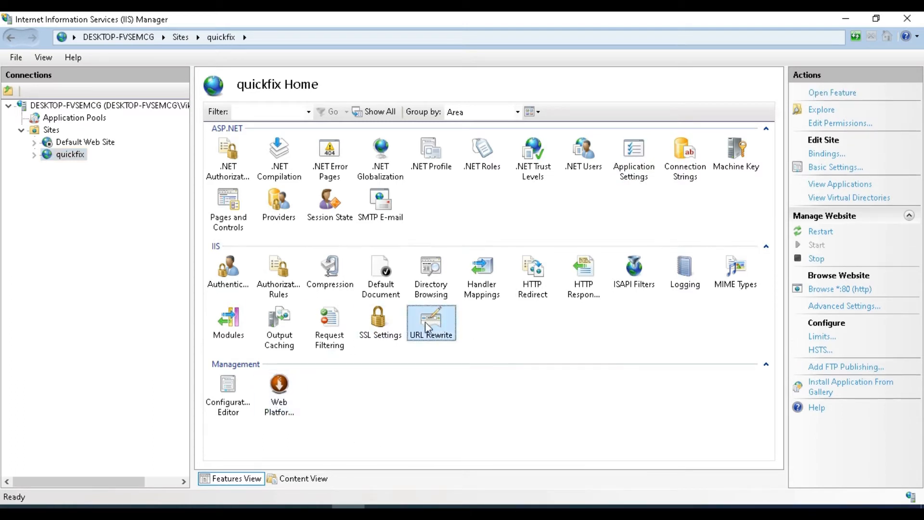
double_click(426, 322)
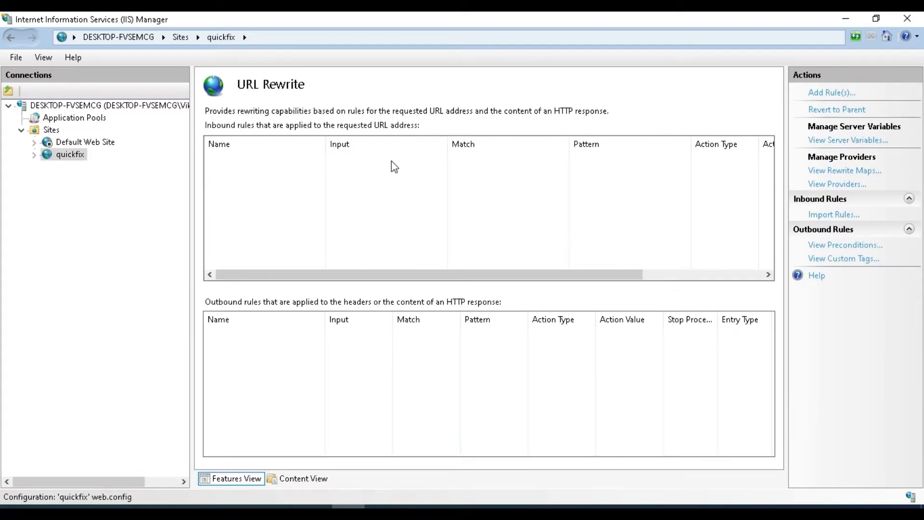
Start adding a rewrite rule to the quickfix site
click(829, 94)
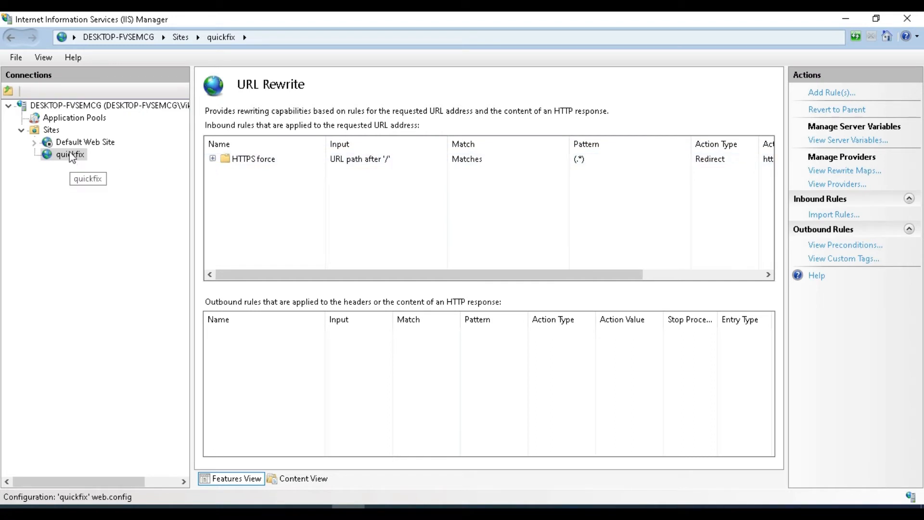
Open Command Prompt as administrator and restart Internet services with iisreset
key(super)
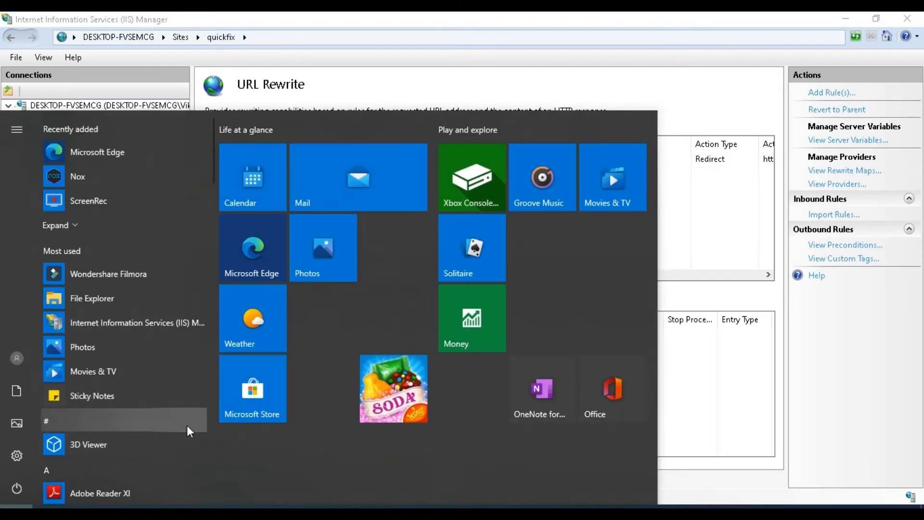
text(cmd)
right_click(166, 178)
click(224, 195)
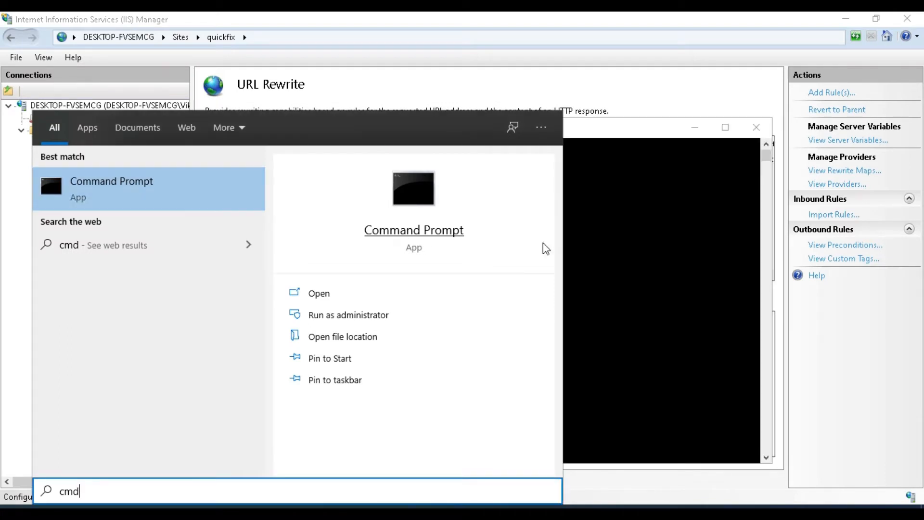
click(600, 219)
text(iisreset)
key(Return)
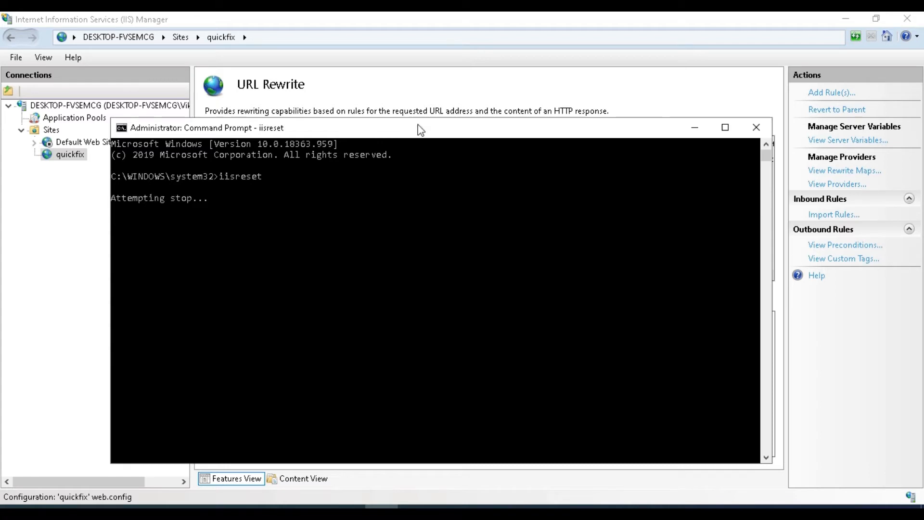
drag(418, 131, 441, 103)
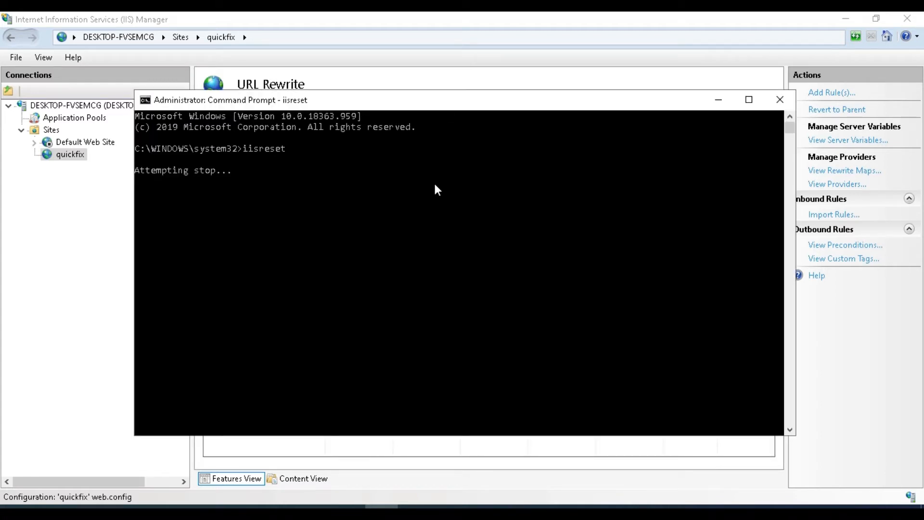
Close the Chrome window with the namecheap redirect article and exit Command Prompt
click(249, 507)
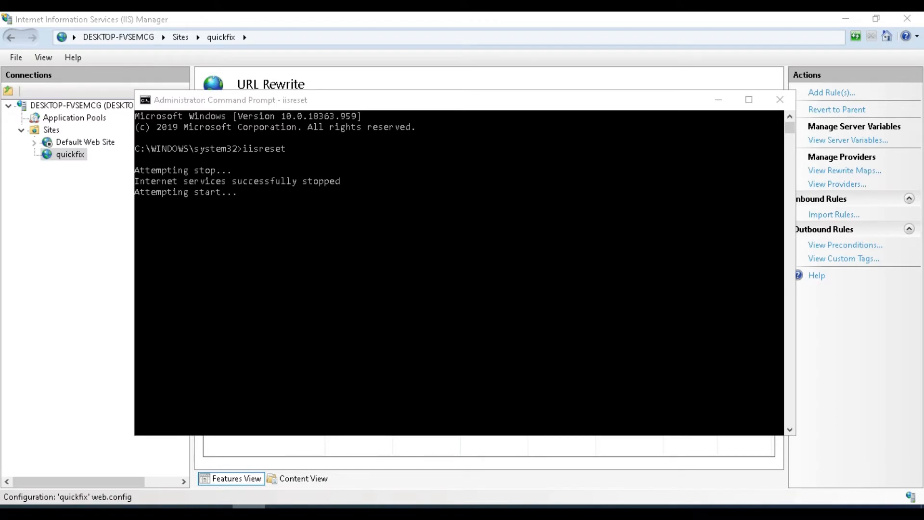
click(249, 507)
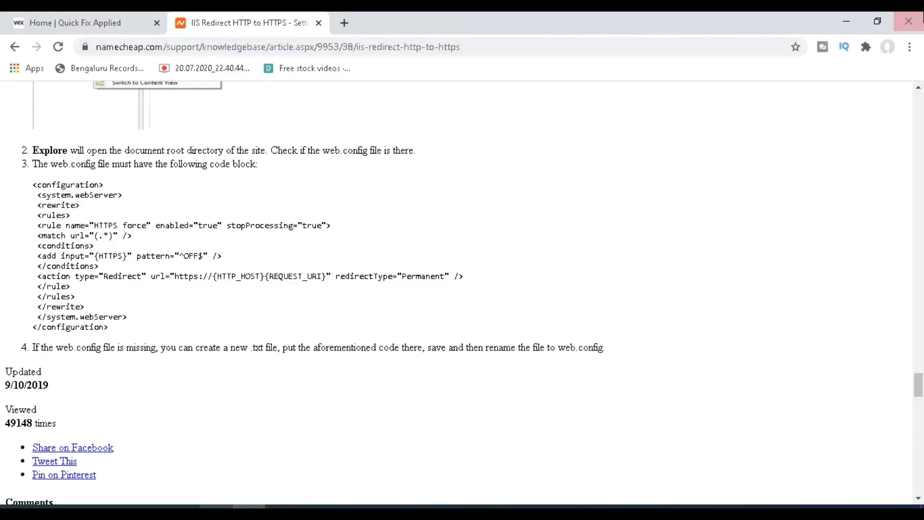
click(920, 19)
click(317, 284)
text(exit)
key(Return)
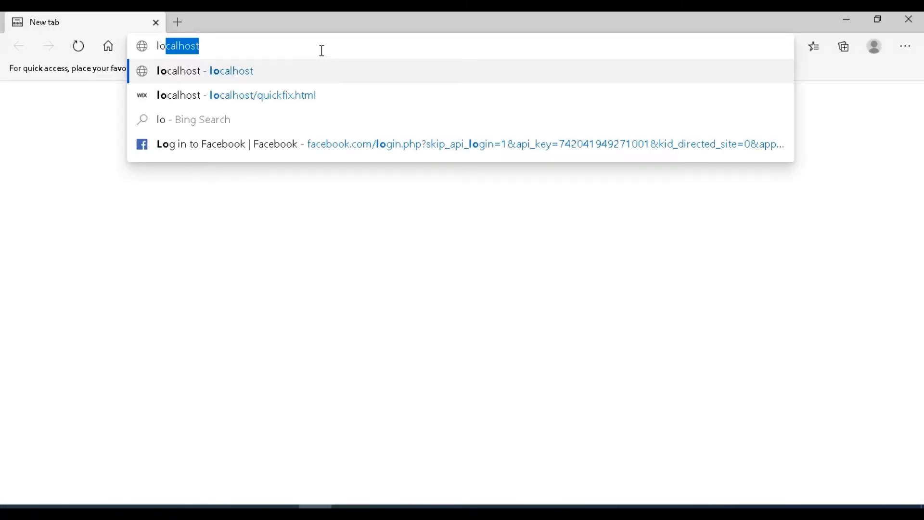
text(c)
key(BackSpace)
key(BackSpace)
key(BackSpace)
text(ht)
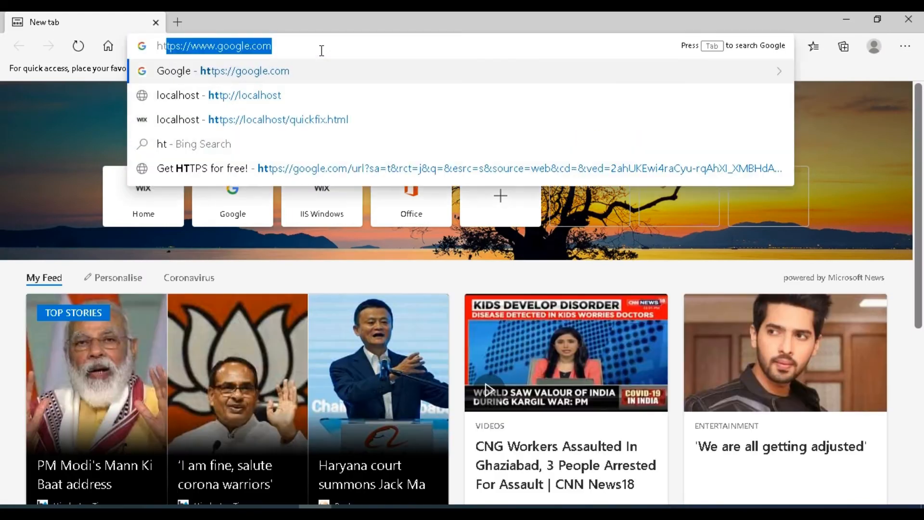
text(tp://localhost)
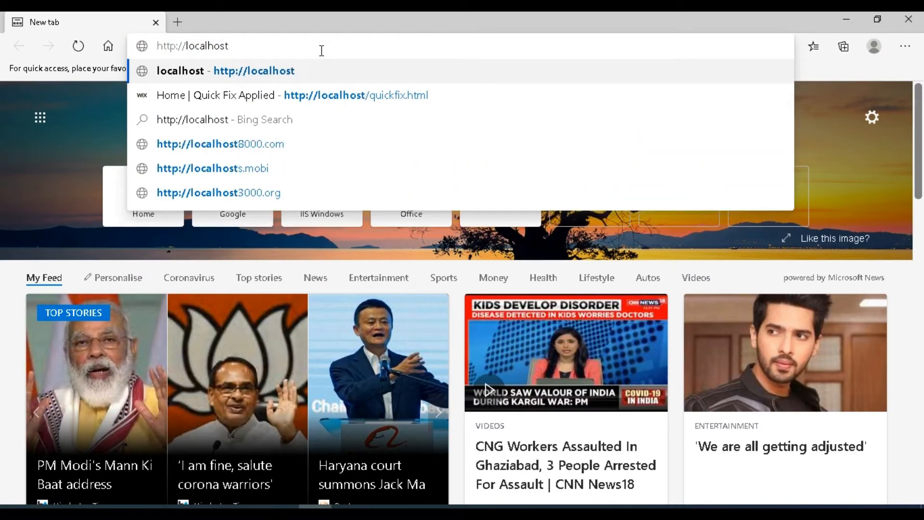
text(/quickfi)
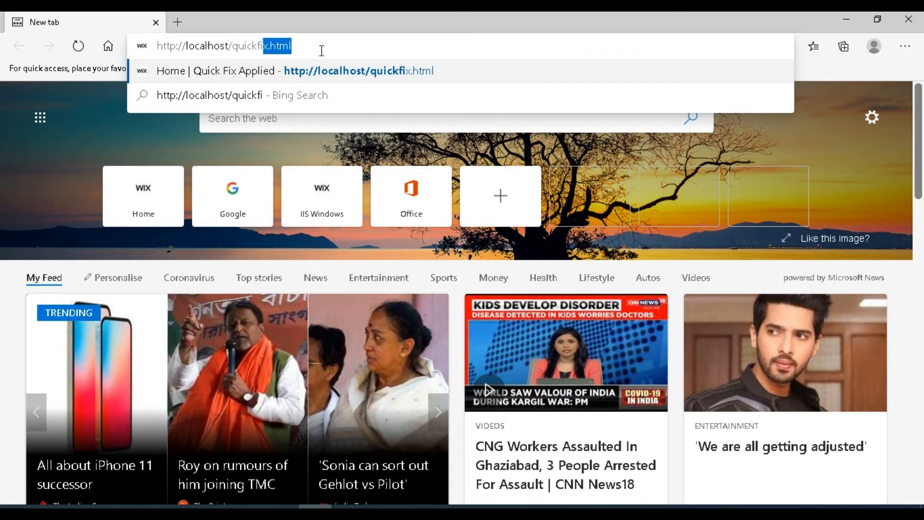
text(x)
key(Return)
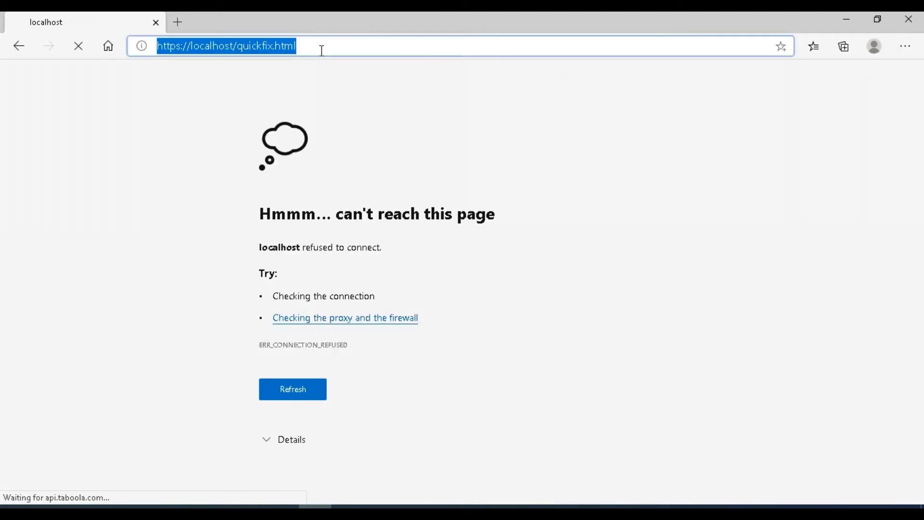
Inspect the redirected address and the localhost connection message, and close the page
click(322, 50)
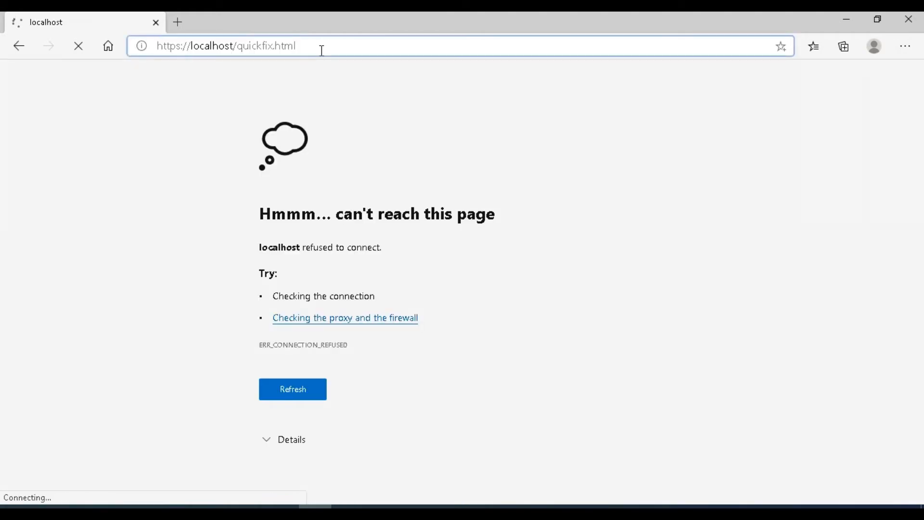
drag(304, 247, 447, 249)
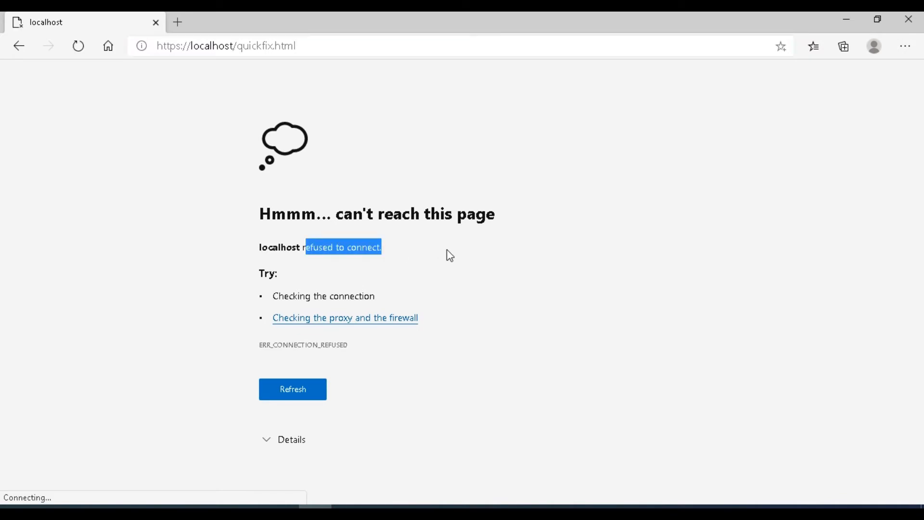
click(446, 249)
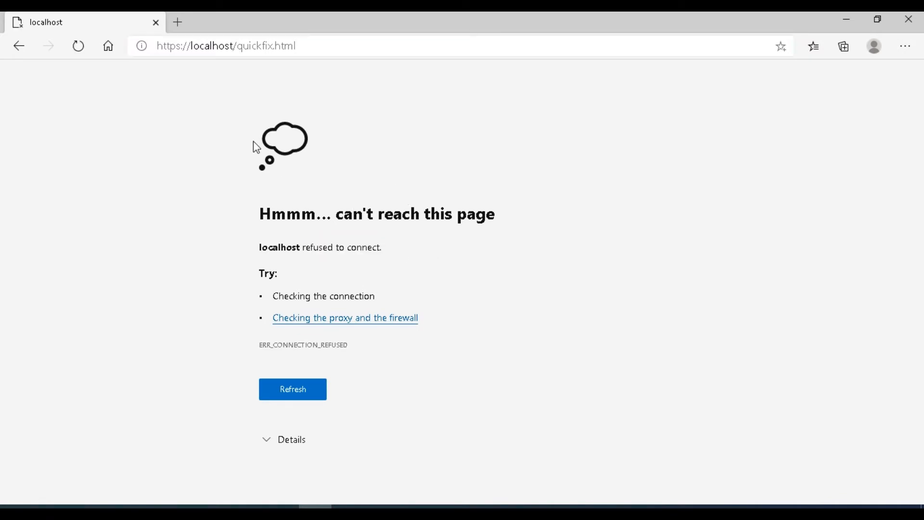
click(156, 22)
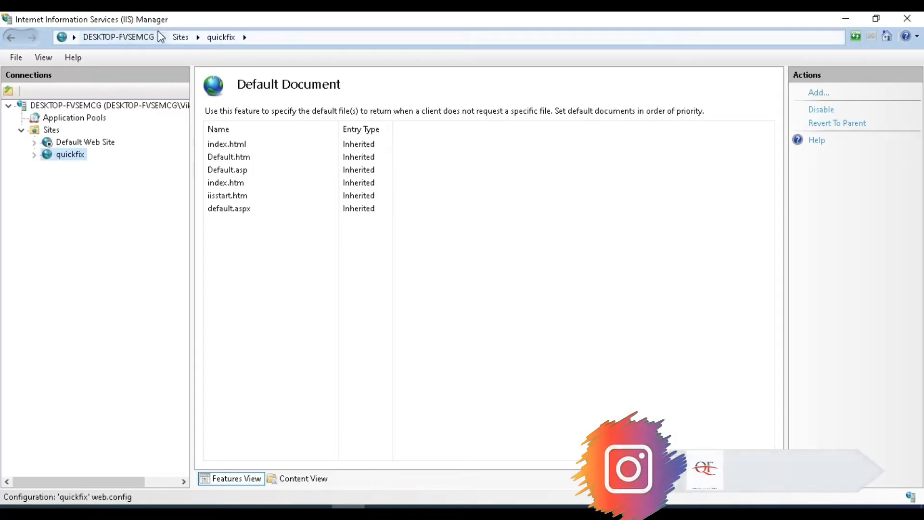
In IIS Manager, start a new site binding for quickfix with type https on port 443
right_click(58, 155)
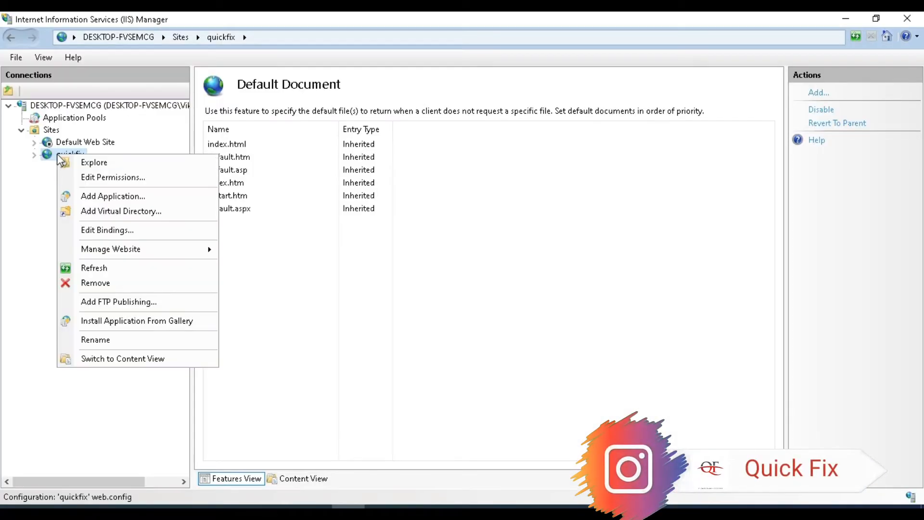
click(134, 232)
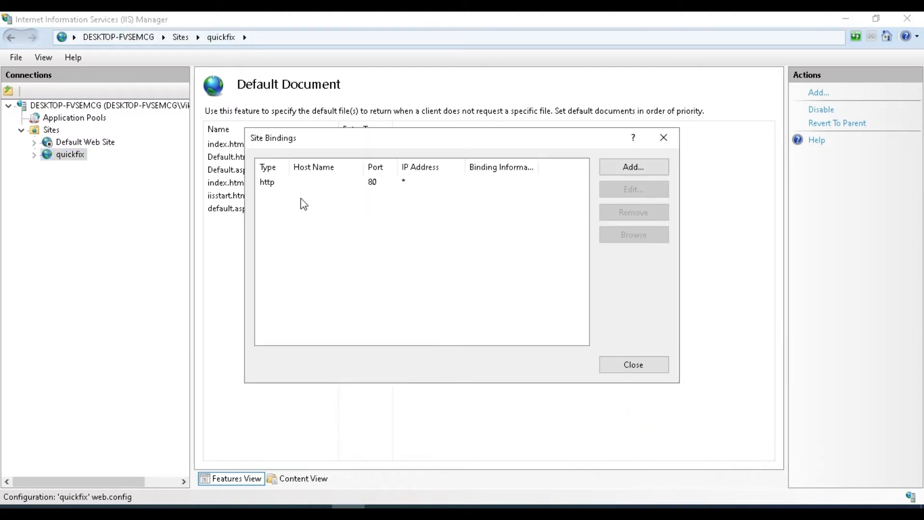
click(632, 169)
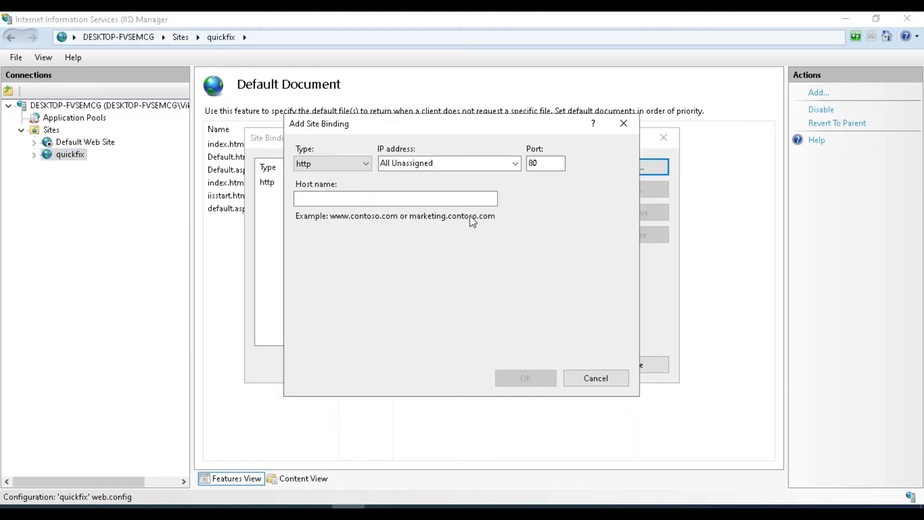
click(356, 164)
click(362, 196)
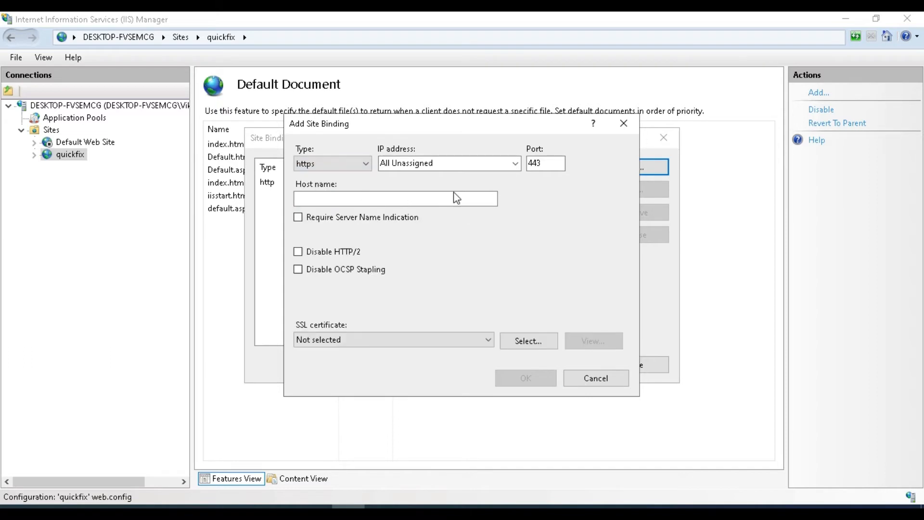
Check which SSL certificates are selectable for the https binding, cancel it and close the site bindings
click(341, 333)
click(401, 348)
click(311, 224)
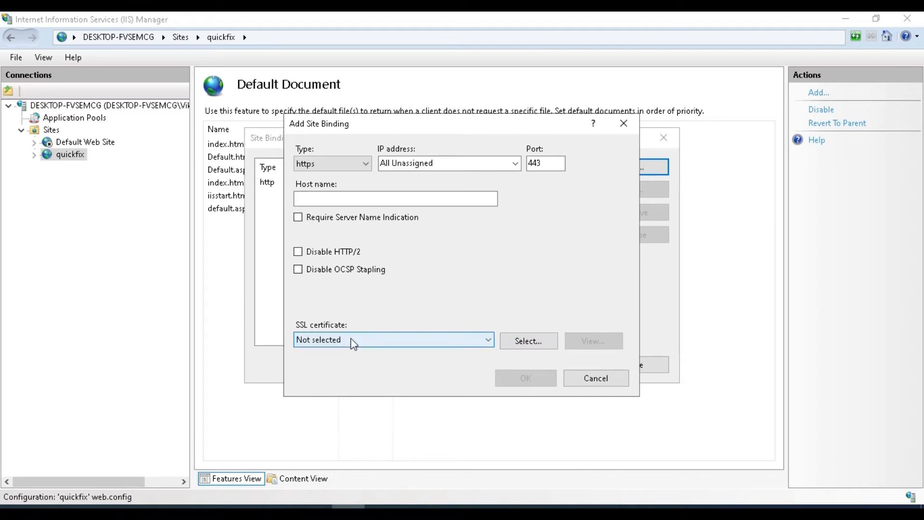
click(421, 339)
click(418, 373)
click(417, 337)
click(417, 369)
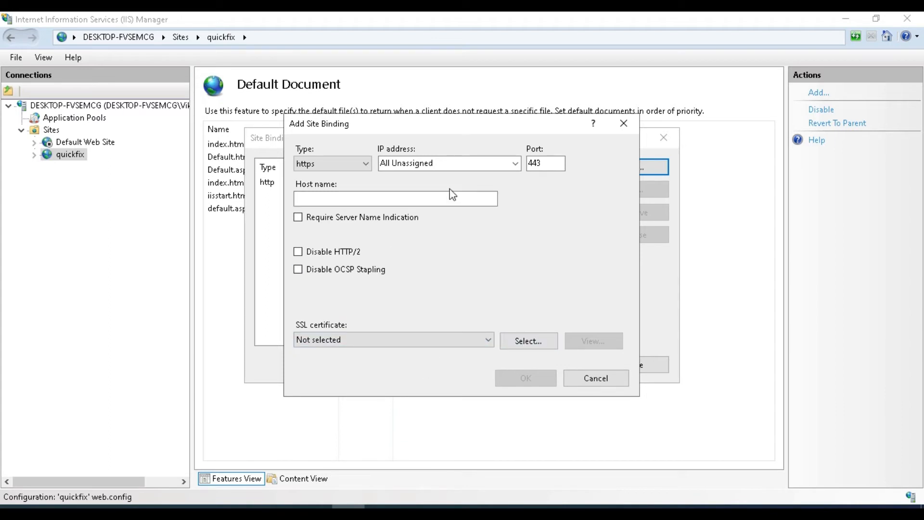
click(593, 378)
click(620, 368)
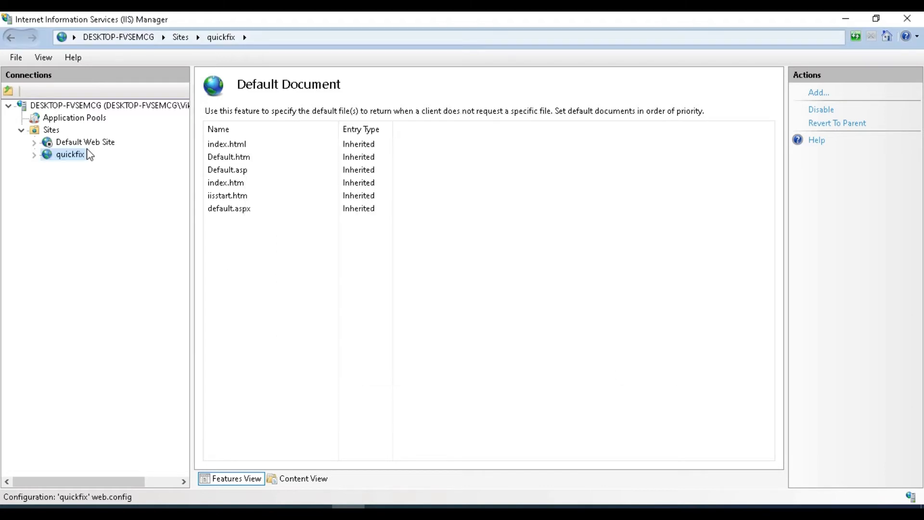
Open Server Certificates for the server and view the certificate import form, leaving it without importing
click(88, 108)
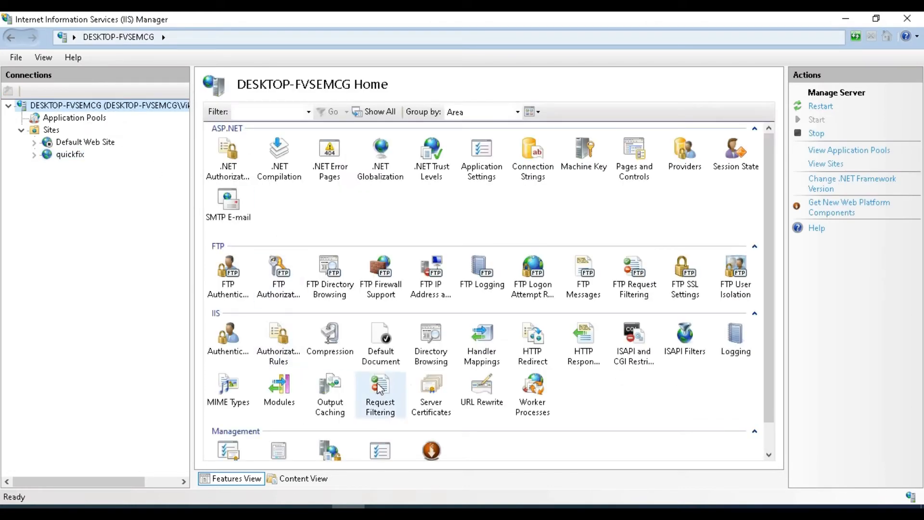
double_click(443, 395)
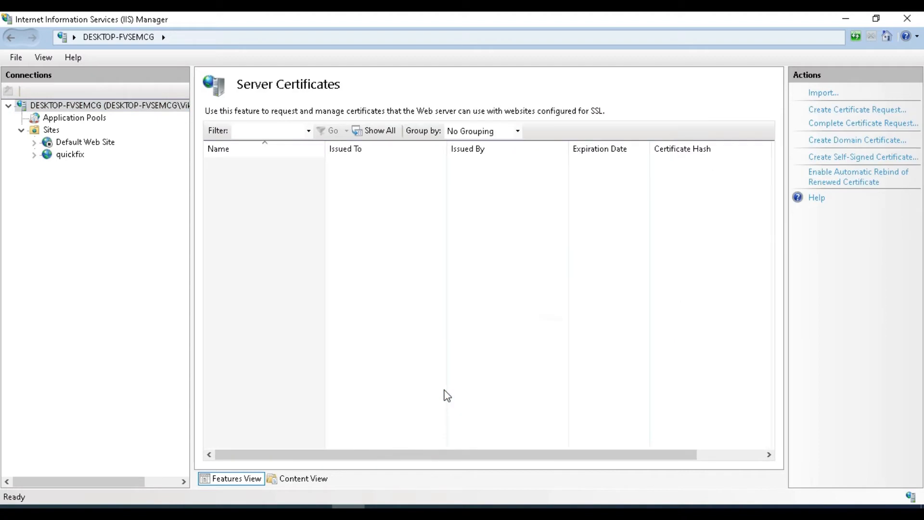
right_click(394, 201)
click(428, 214)
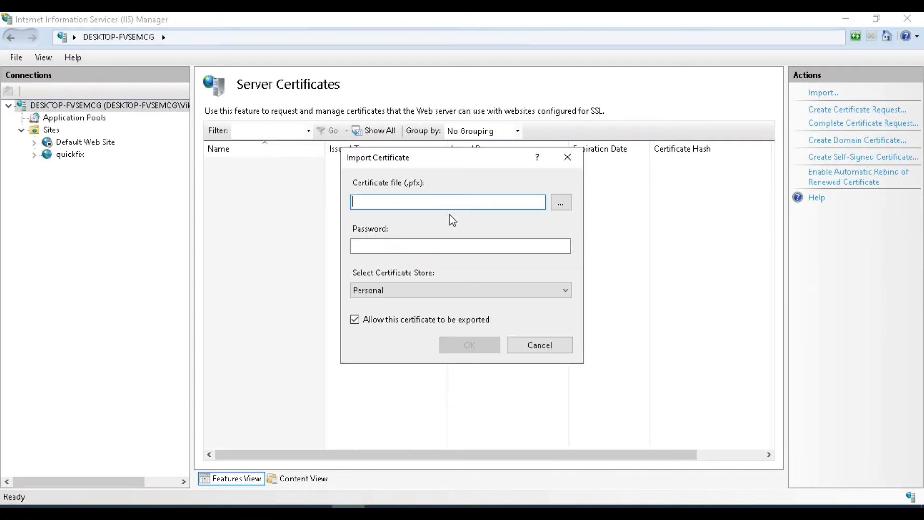
click(535, 347)
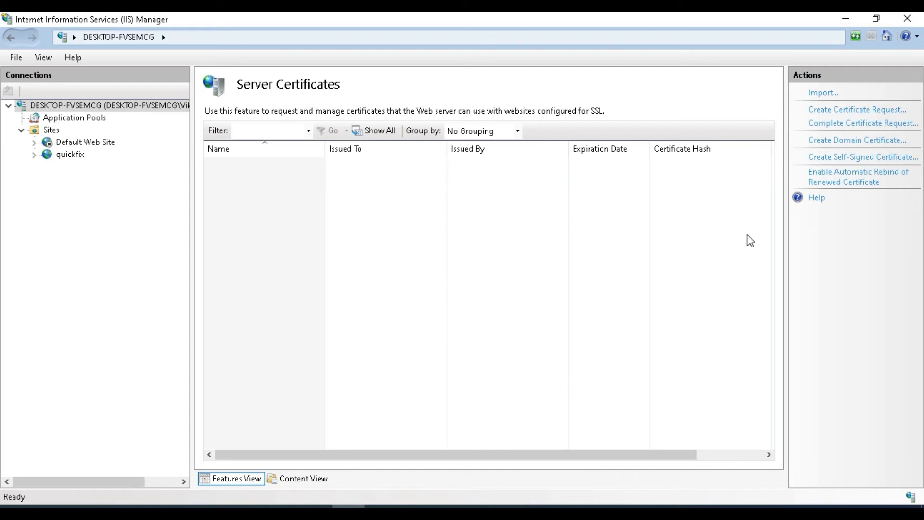
Switch to the URL_Rewrite notes in Notepad and append "(a valid certificate to be downloaded and imported)" to item 5
click(149, 507)
click(317, 281)
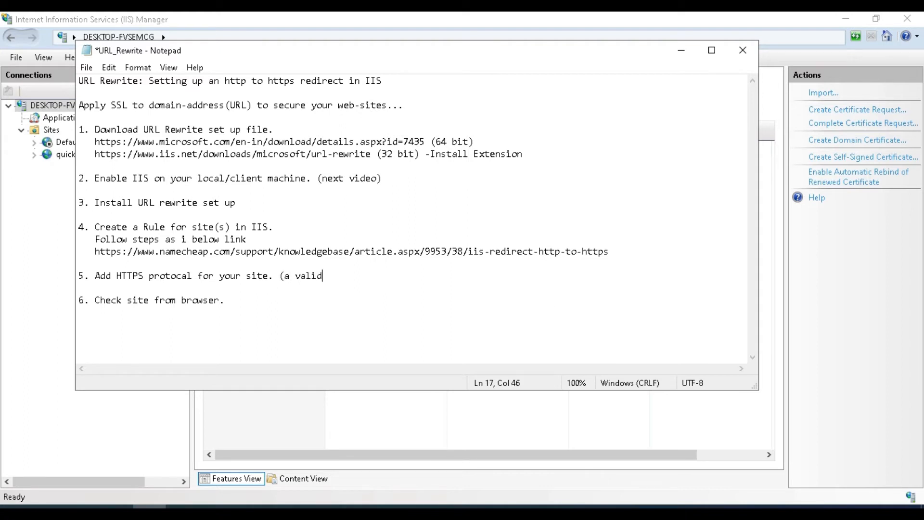
text((a valid certificated)
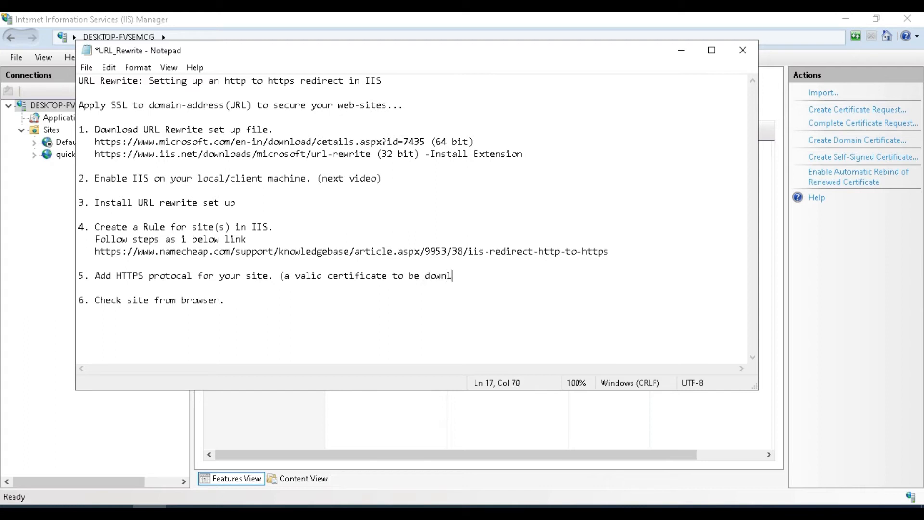
text(nd imported)
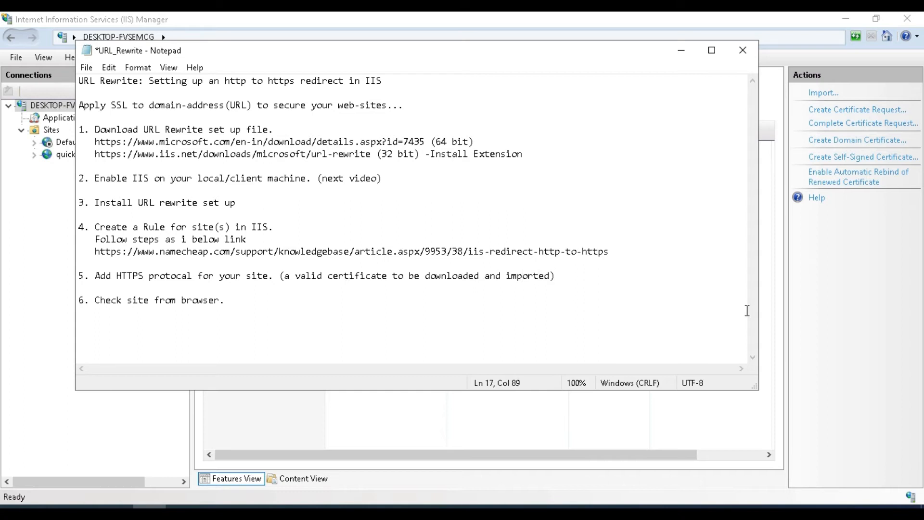
text( for)
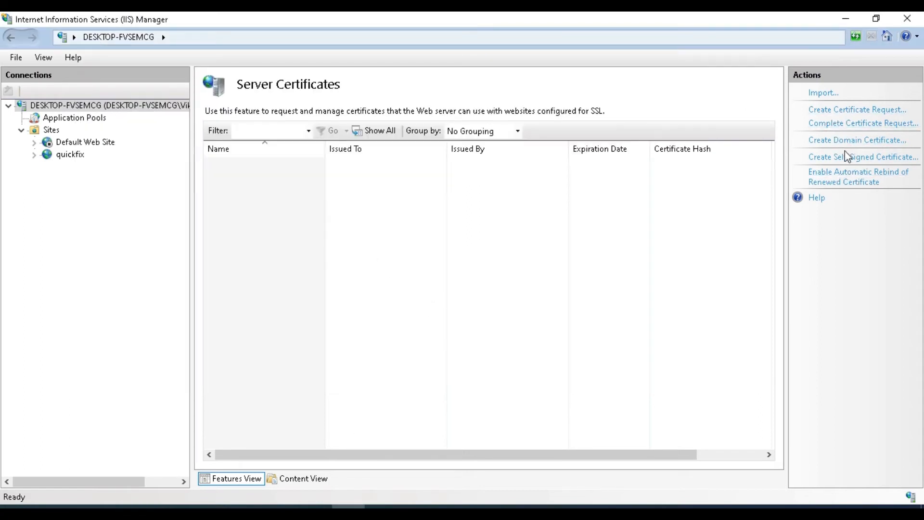
Create a self-signed server certificate named SSLTempKey in the Personal store
click(845, 159)
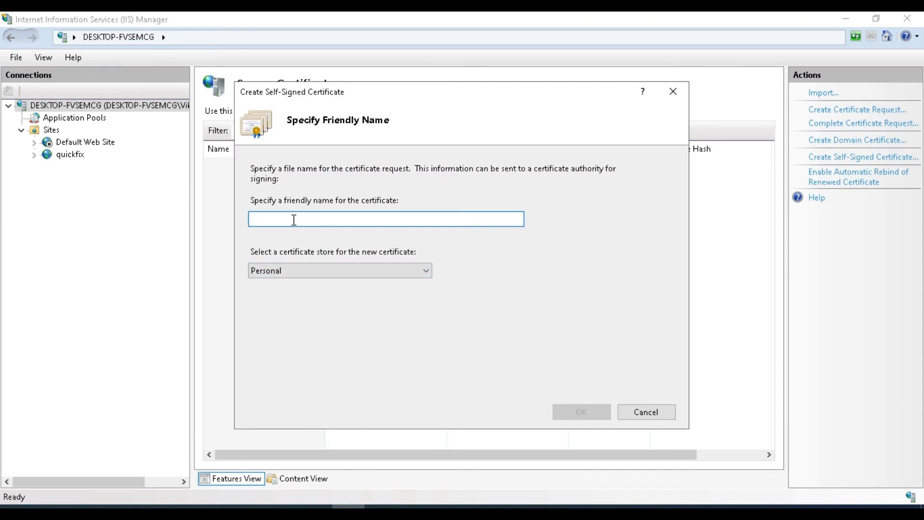
text(SLTempKey)
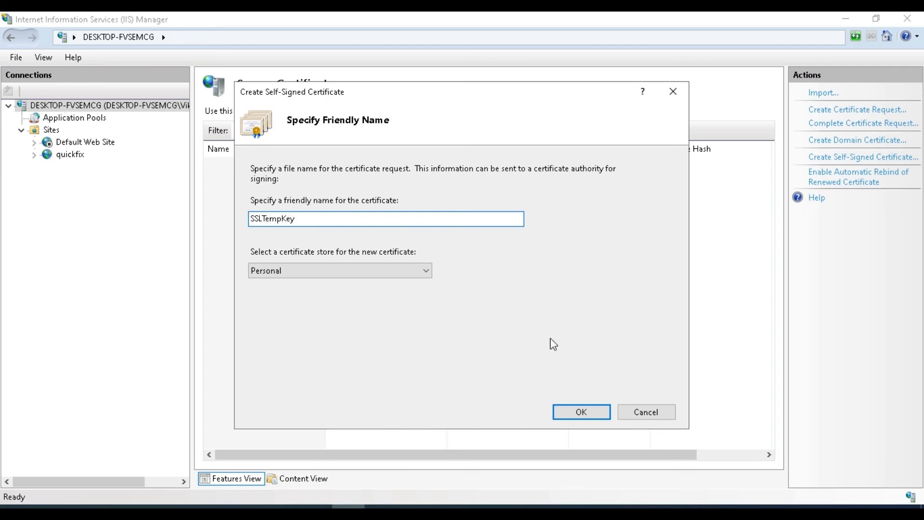
click(577, 413)
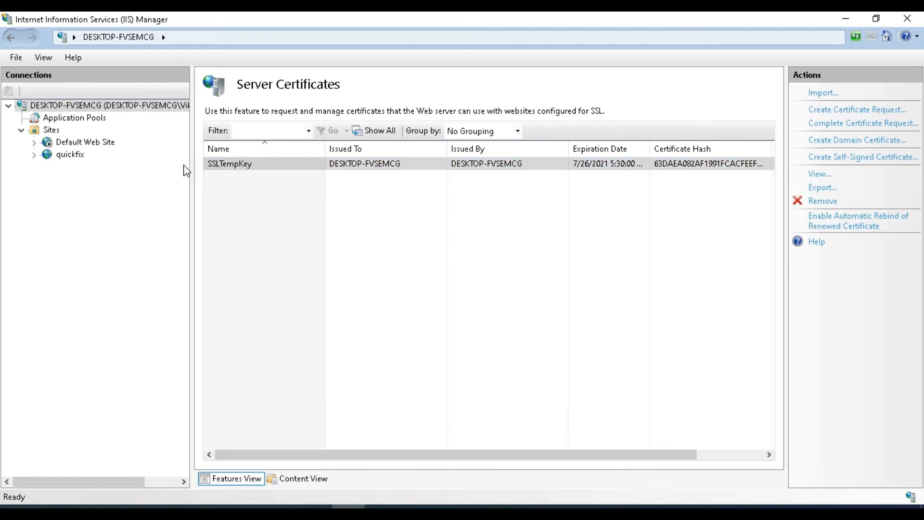
Set up a new https binding on port 443 for the quickfix site using the SSLTempKey certificate
click(60, 155)
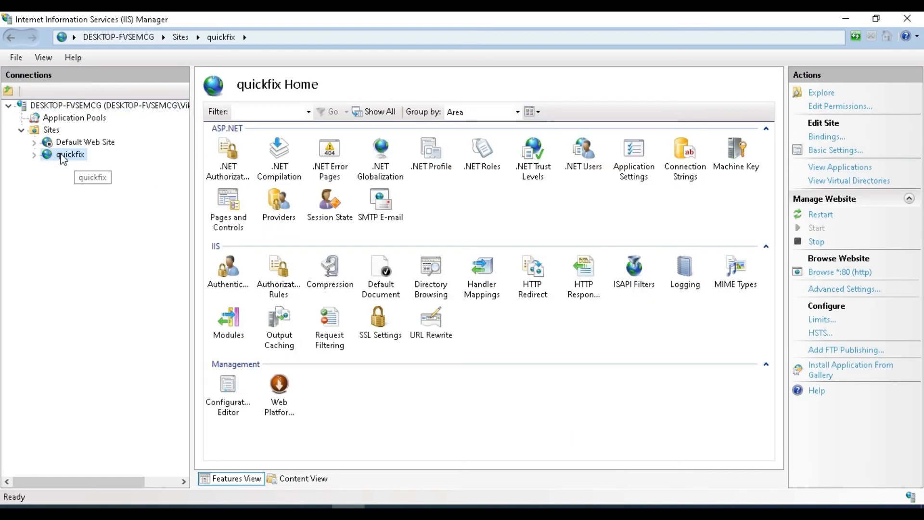
right_click(61, 155)
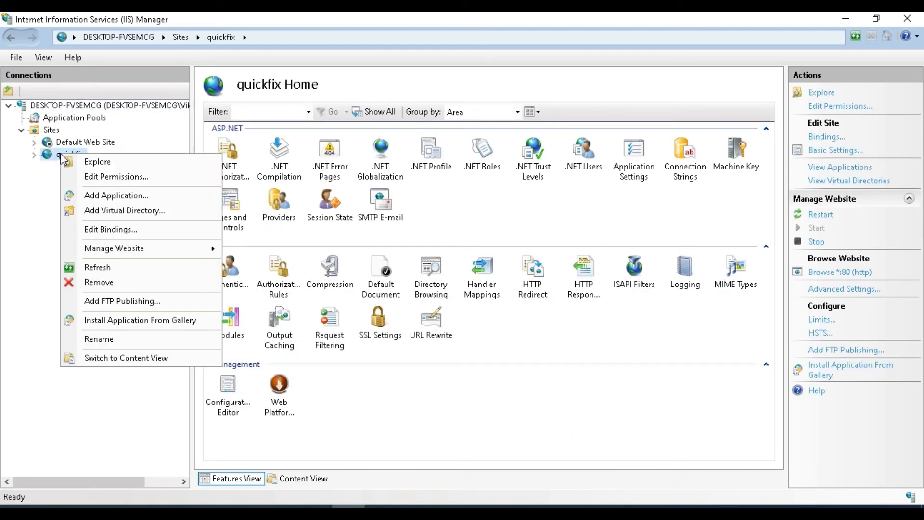
click(131, 230)
click(633, 167)
click(366, 163)
click(333, 188)
click(408, 339)
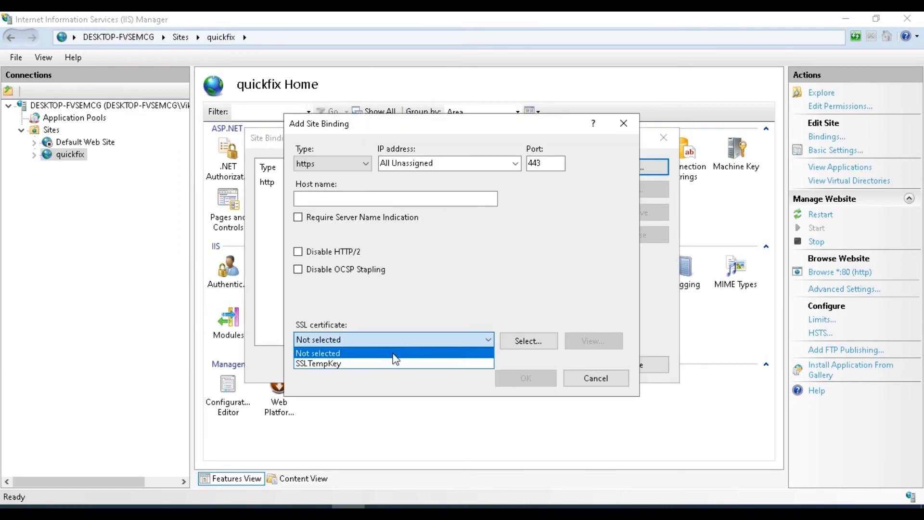
click(368, 365)
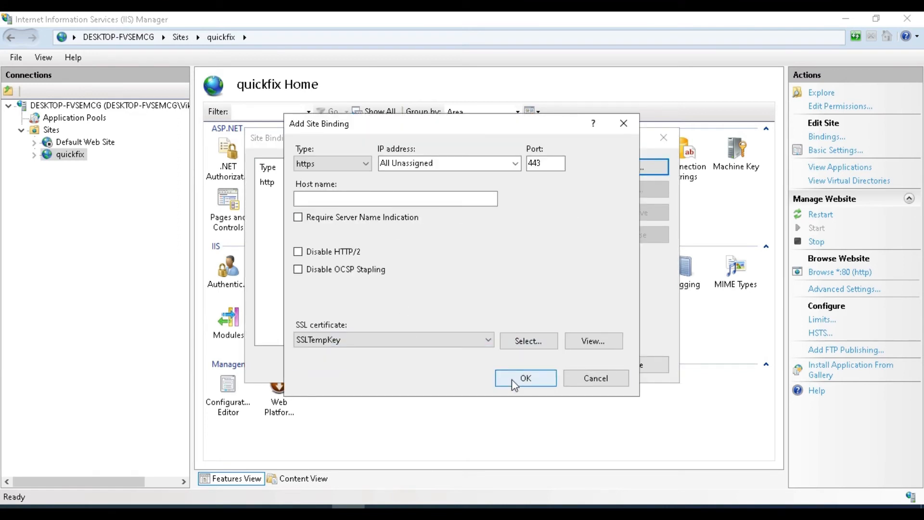
Keep the https binding's IP address at All Unassigned, save the binding and close the site bindings
click(479, 164)
click(515, 164)
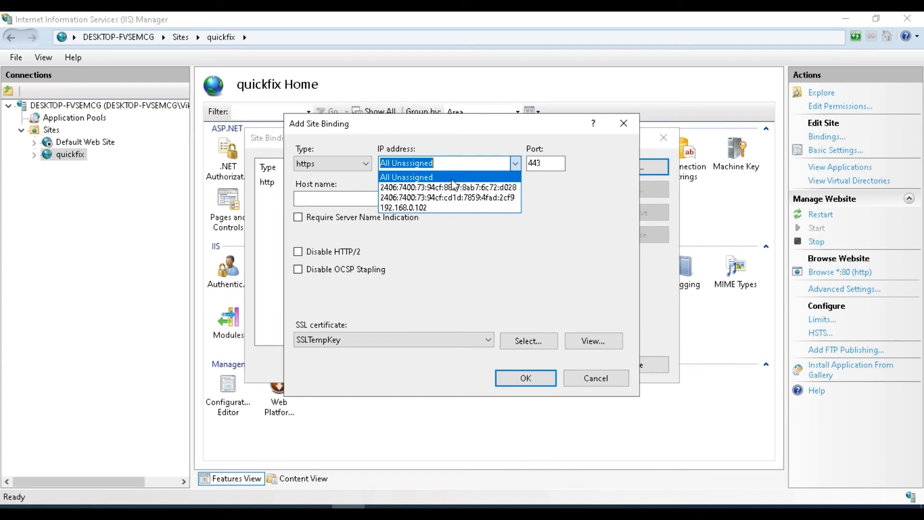
click(477, 179)
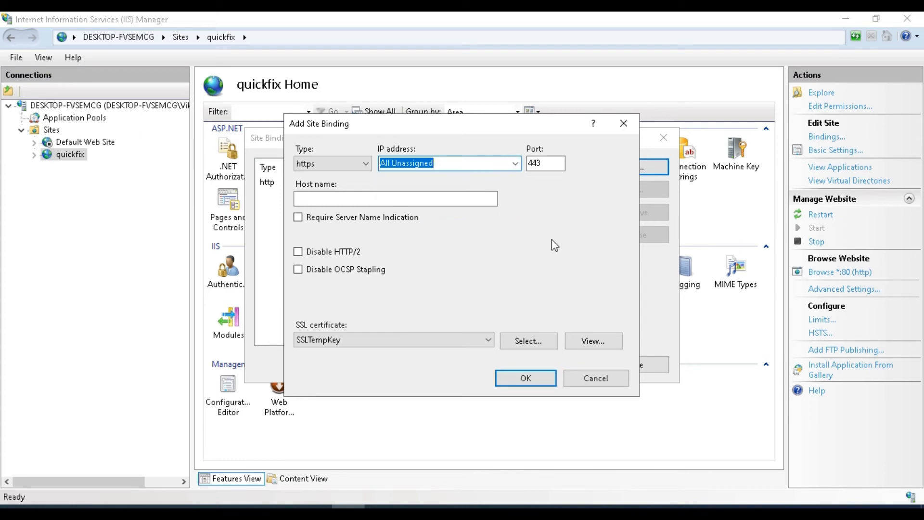
click(545, 379)
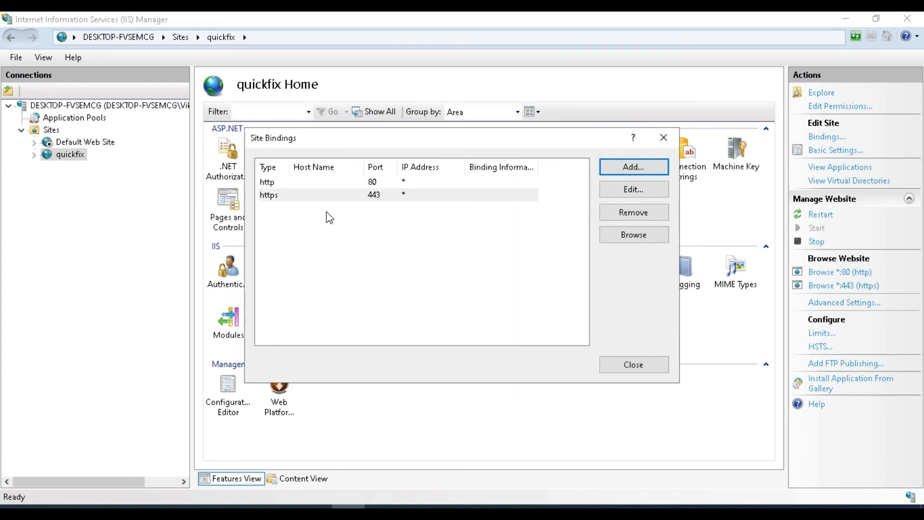
click(633, 364)
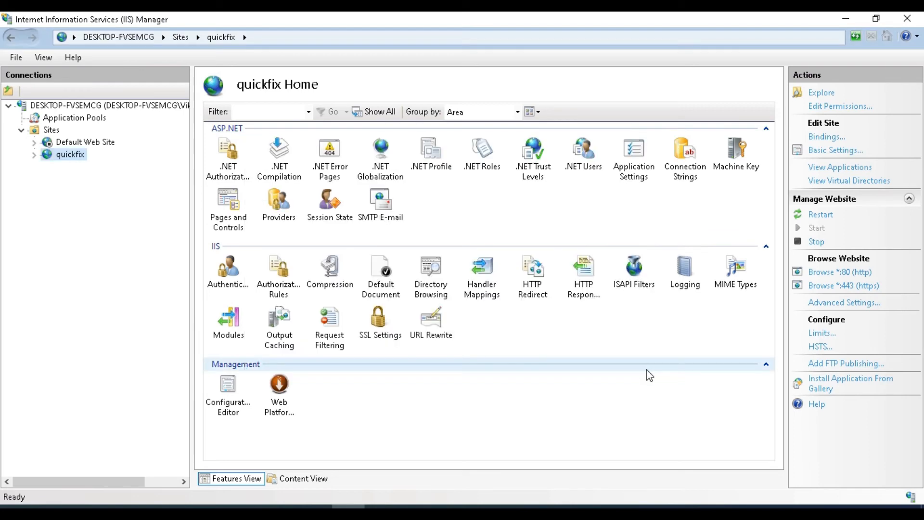
Refresh the Sites node and open Command Prompt as administrator
right_click(48, 130)
click(66, 162)
key(super)
text(cmd)
right_click(149, 177)
click(193, 190)
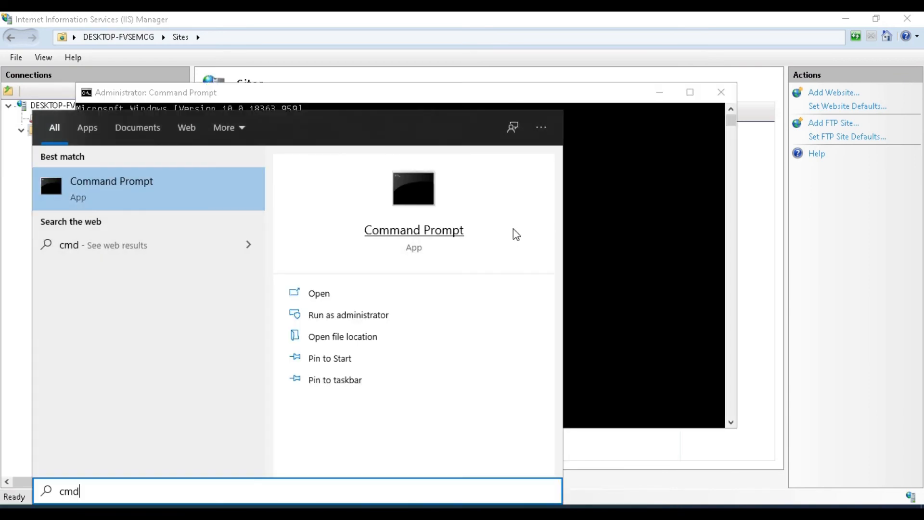
Restart IIS with iisreset, exit Command Prompt and refresh the Sites node in IIS Manager
click(614, 195)
text(iisreset)
key(Return)
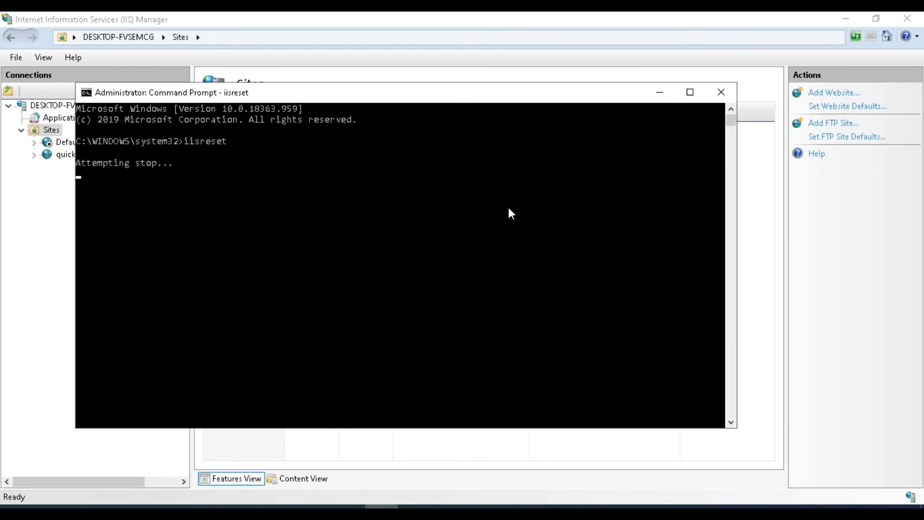
drag(451, 86, 488, 59)
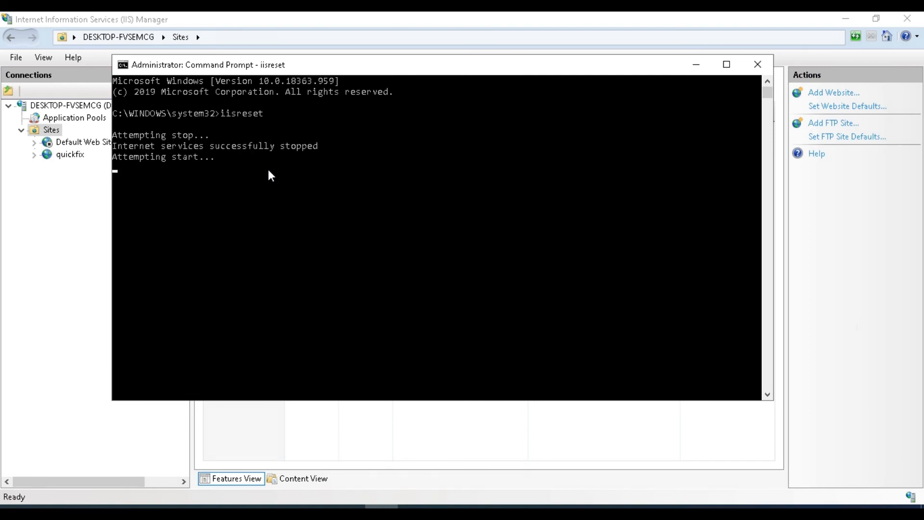
click(227, 188)
text(exit)
key(Return)
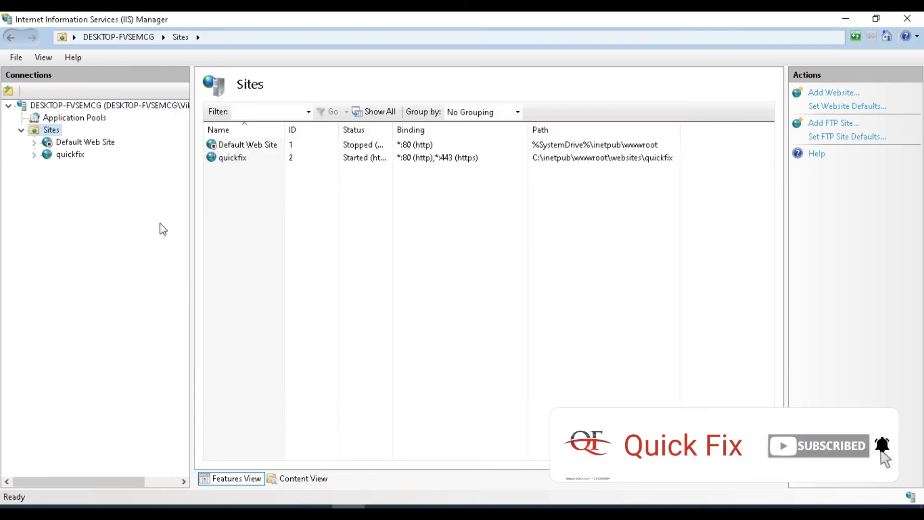
right_click(40, 131)
click(77, 152)
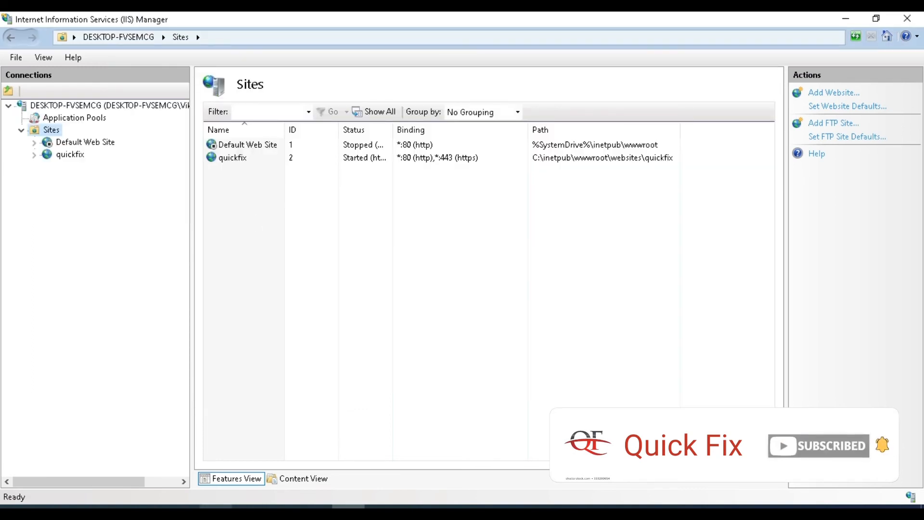
click(316, 507)
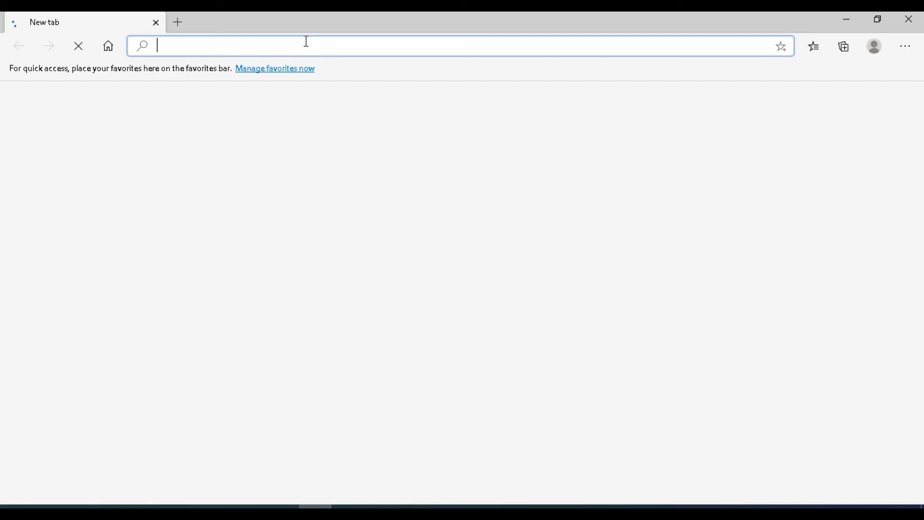
text(localhost)
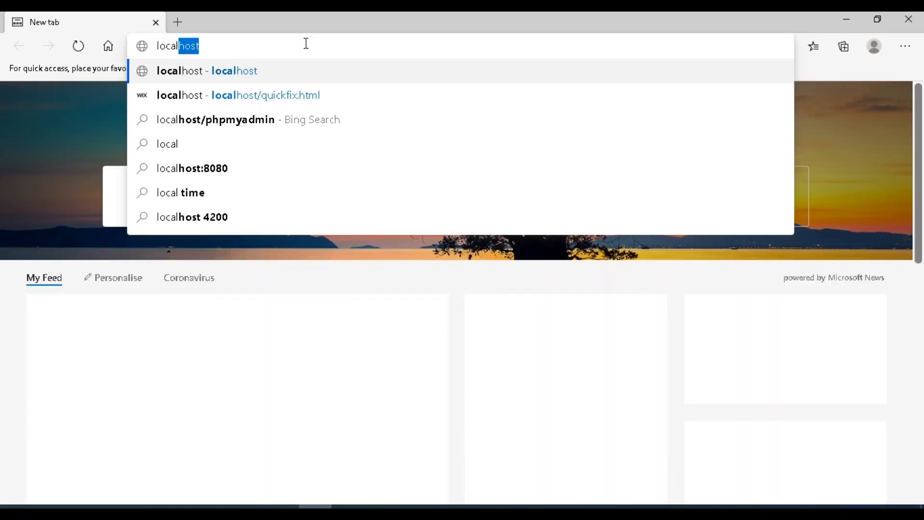
text(http)
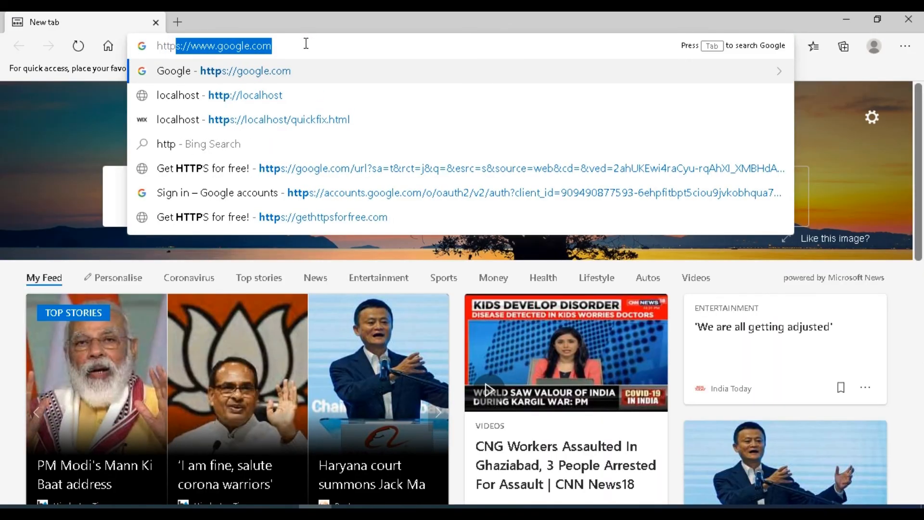
text(://local)
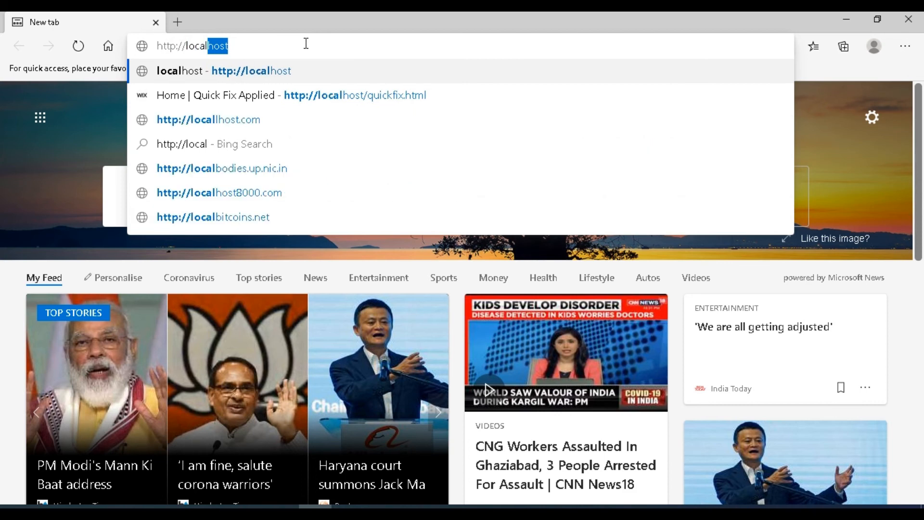
text(host)
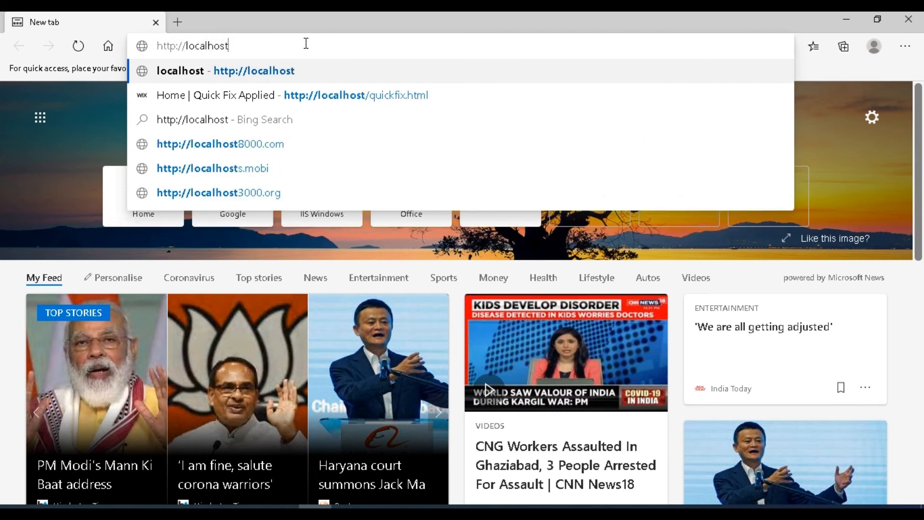
text(/qi)
key(BackSpace)
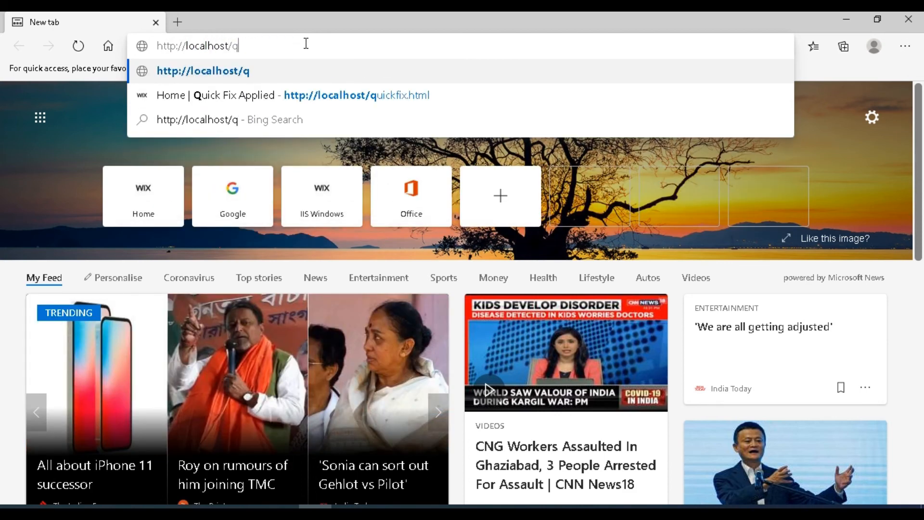
text(uic)
key(Right)
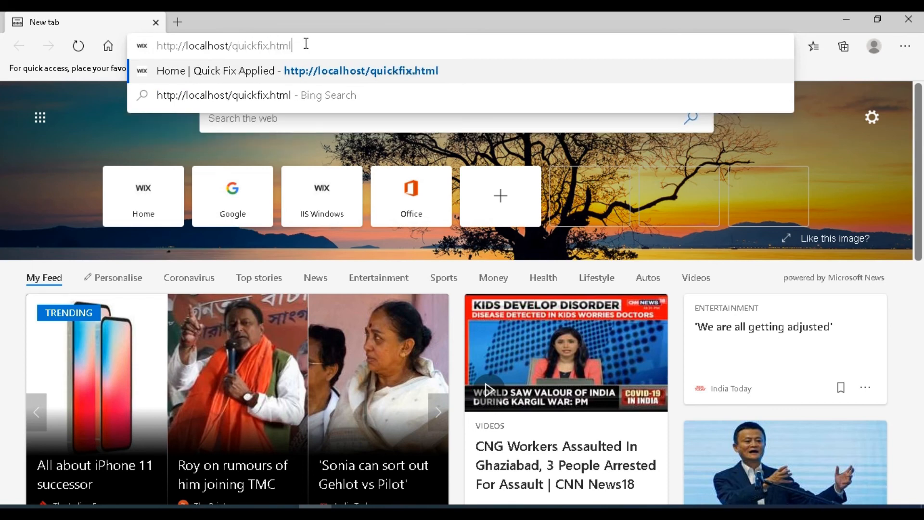
key(Return)
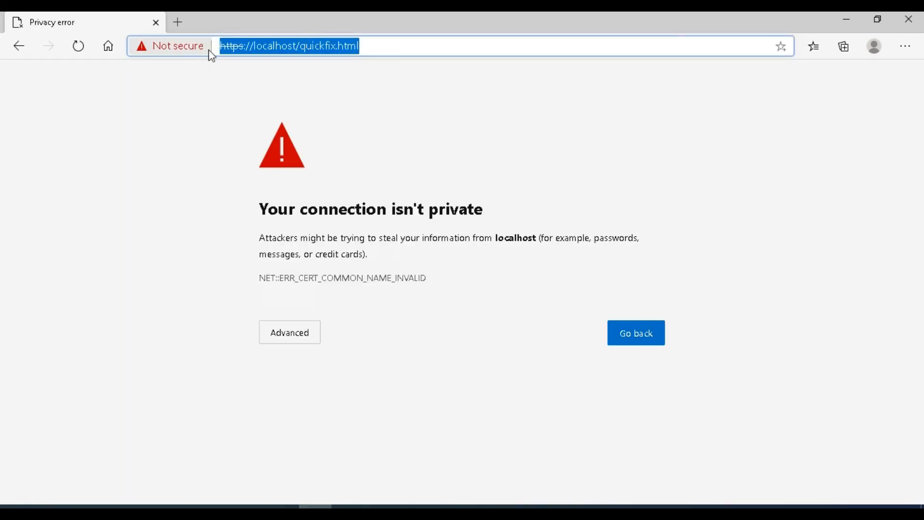
Examine the redirected address, the privacy warning and the certificate error details on the page
click(175, 49)
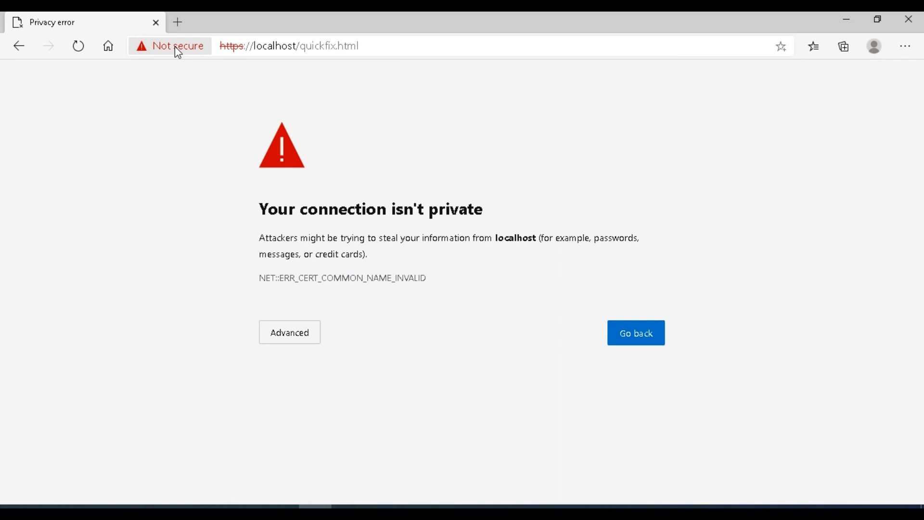
drag(244, 50, 225, 47)
click(223, 49)
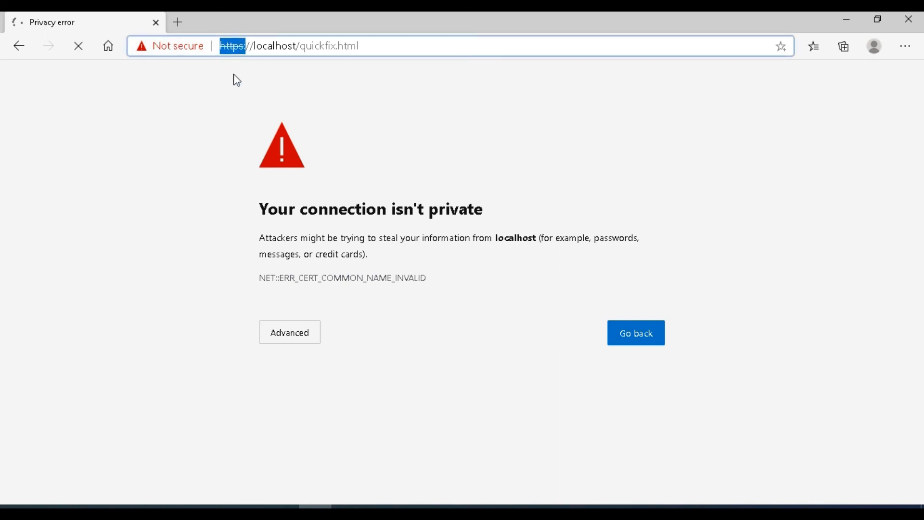
drag(492, 220, 149, 205)
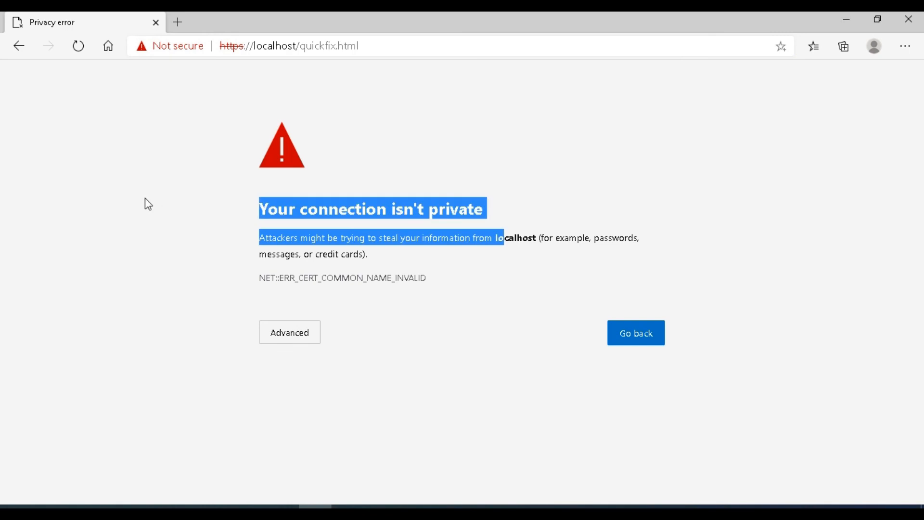
click(319, 365)
click(300, 344)
drag(300, 278, 280, 283)
click(447, 287)
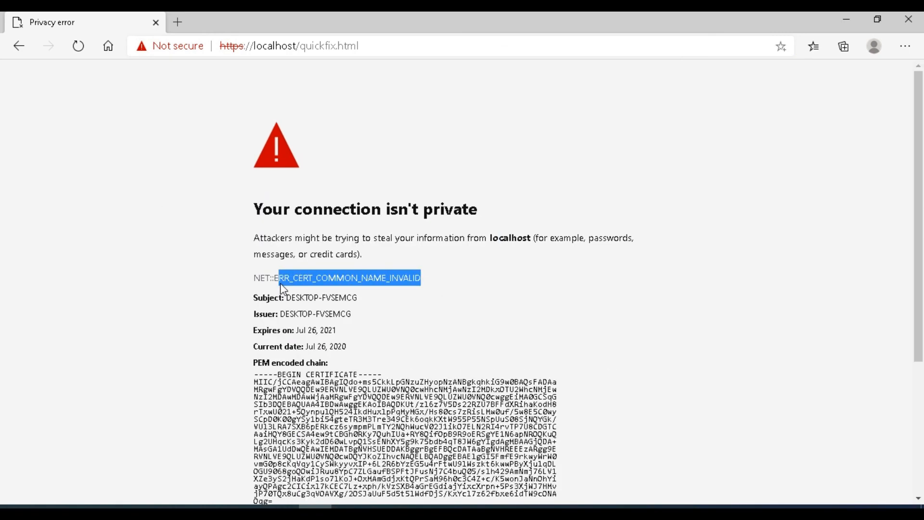
Collapse the certificate error details and continue to localhost despite the privacy warning
click(386, 305)
click(374, 283)
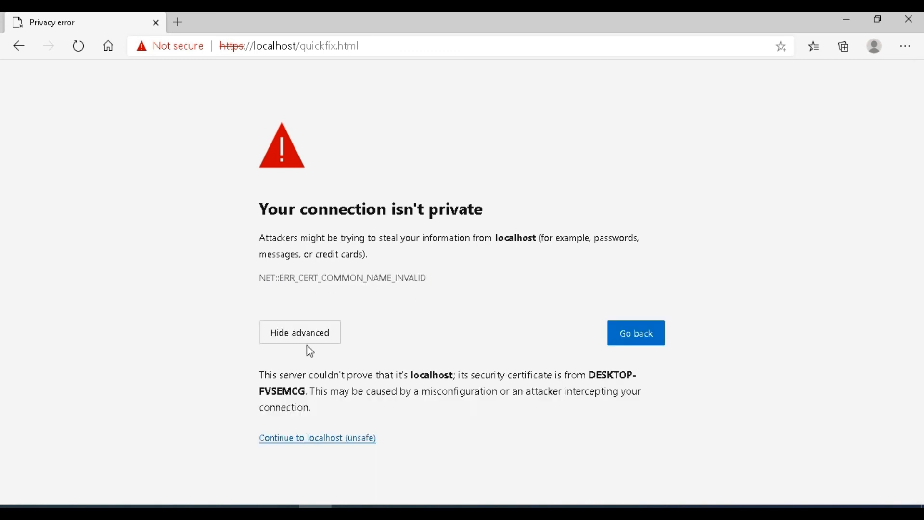
click(332, 444)
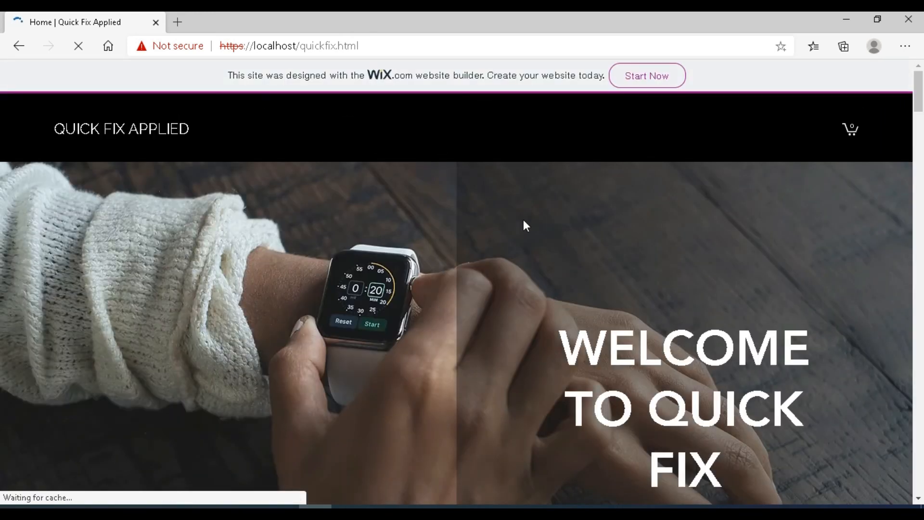
View the quickfix page's certificate from its site security information and close the certificate window
click(386, 48)
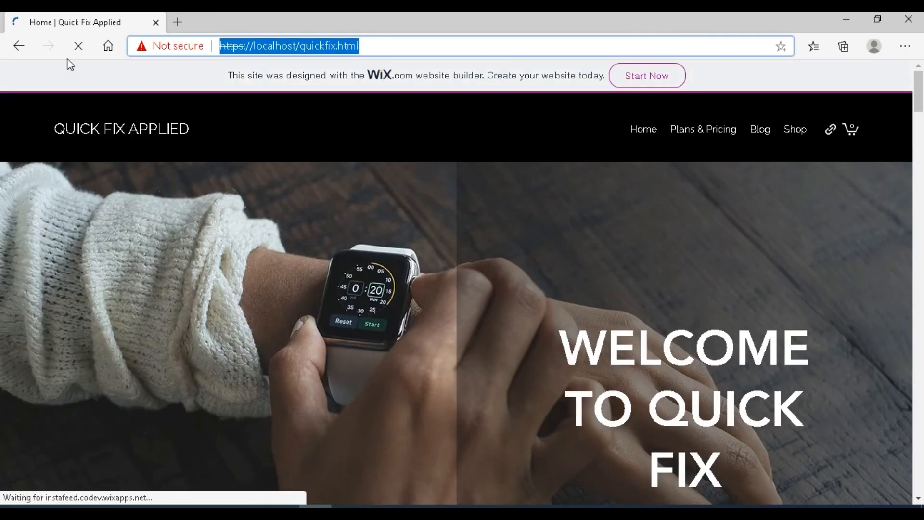
click(177, 51)
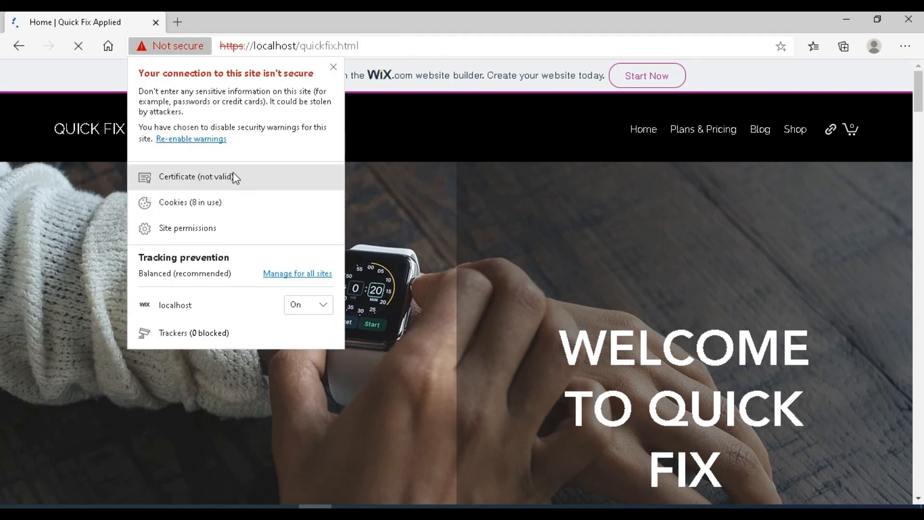
click(210, 177)
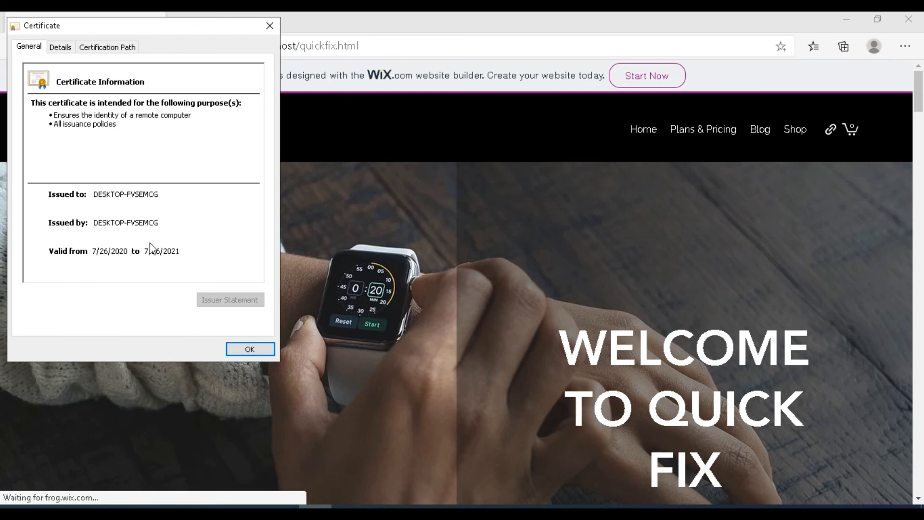
click(250, 348)
click(413, 45)
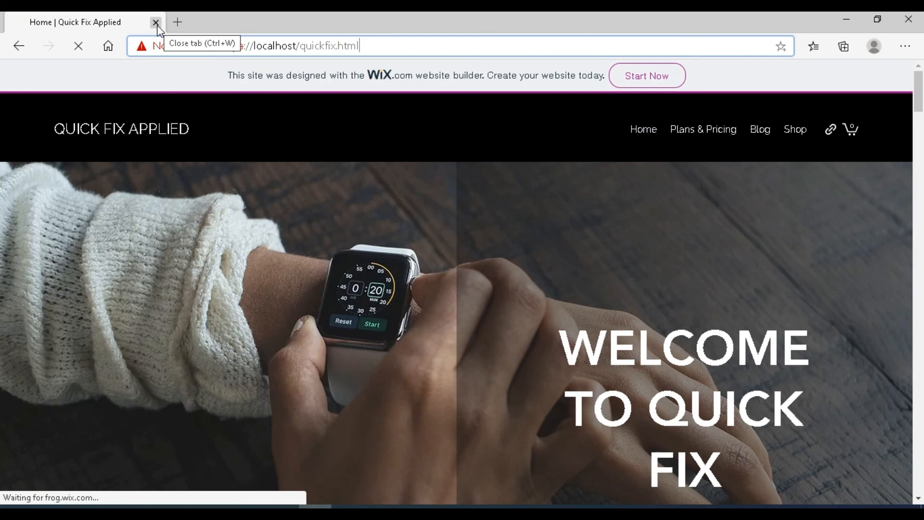
click(176, 22)
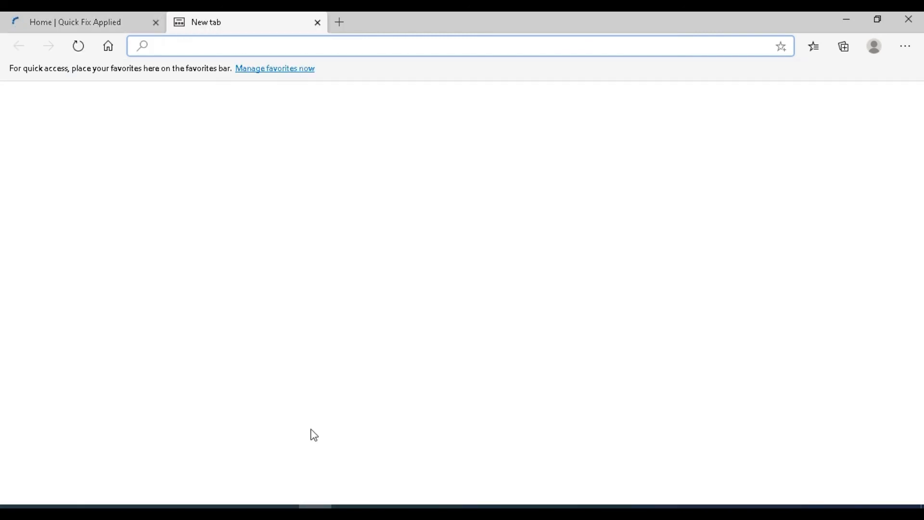
click(155, 23)
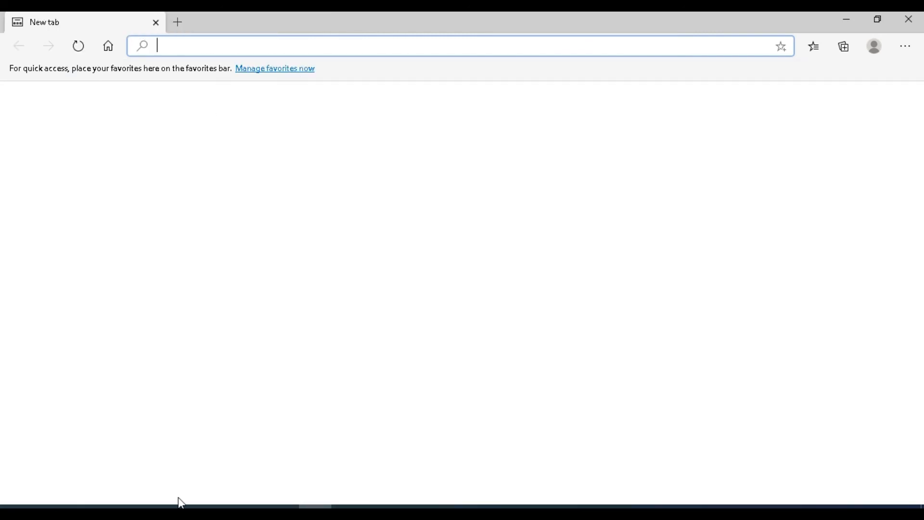
text(http:)
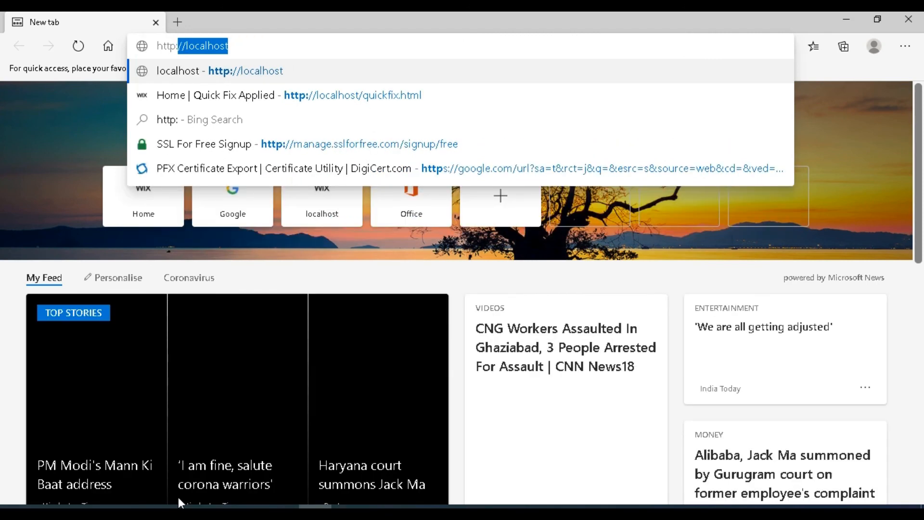
text(//localhost/)
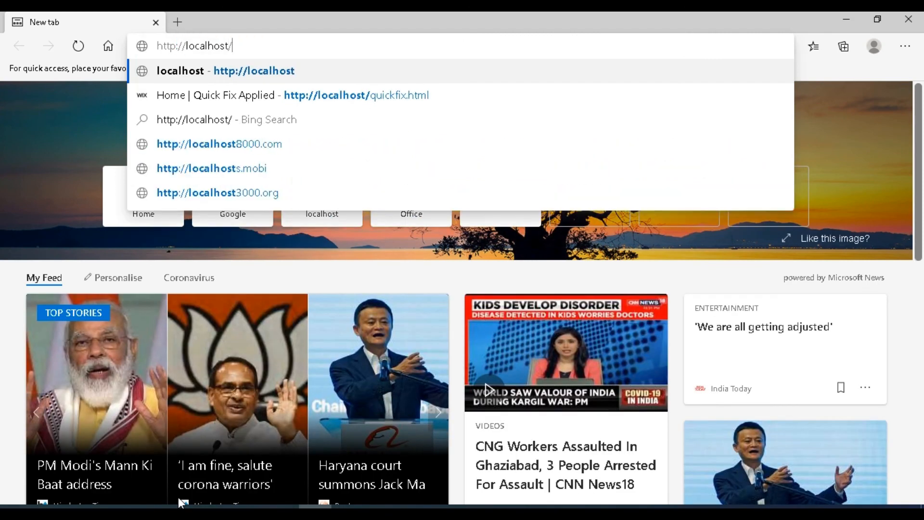
text(quickfix)
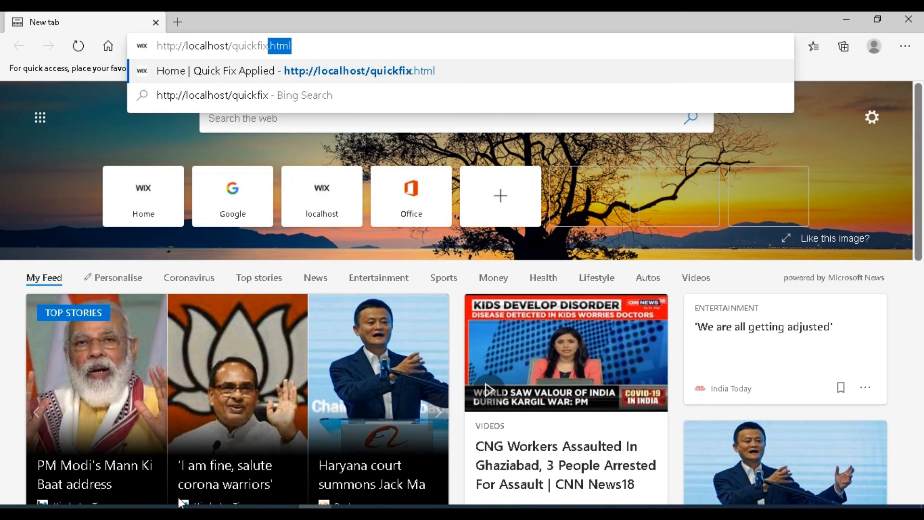
key(End)
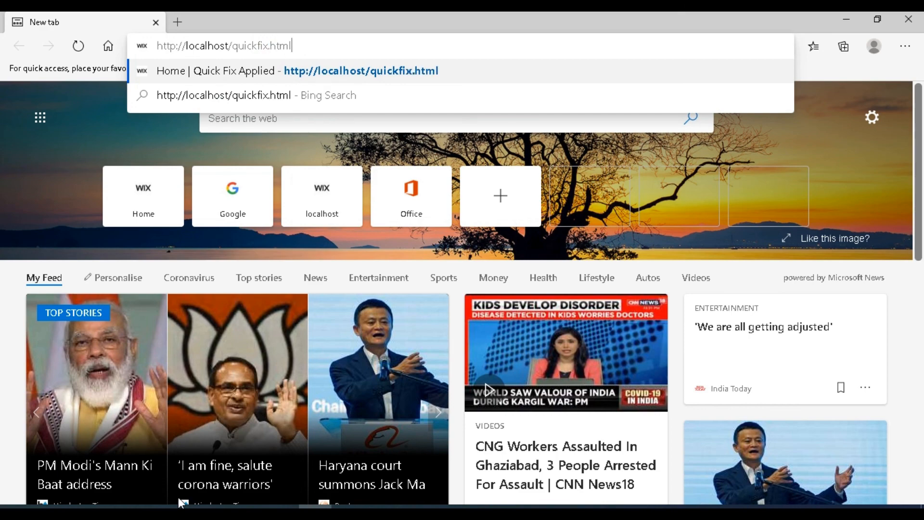
key(Return)
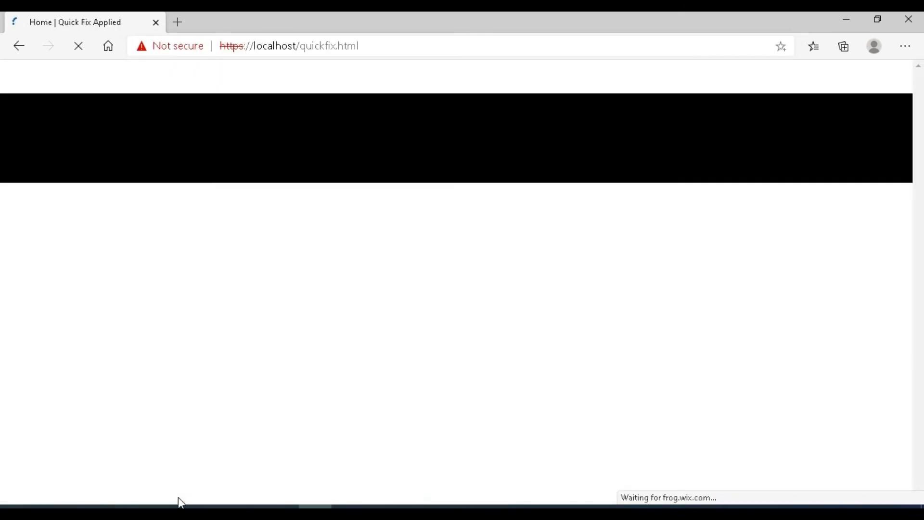